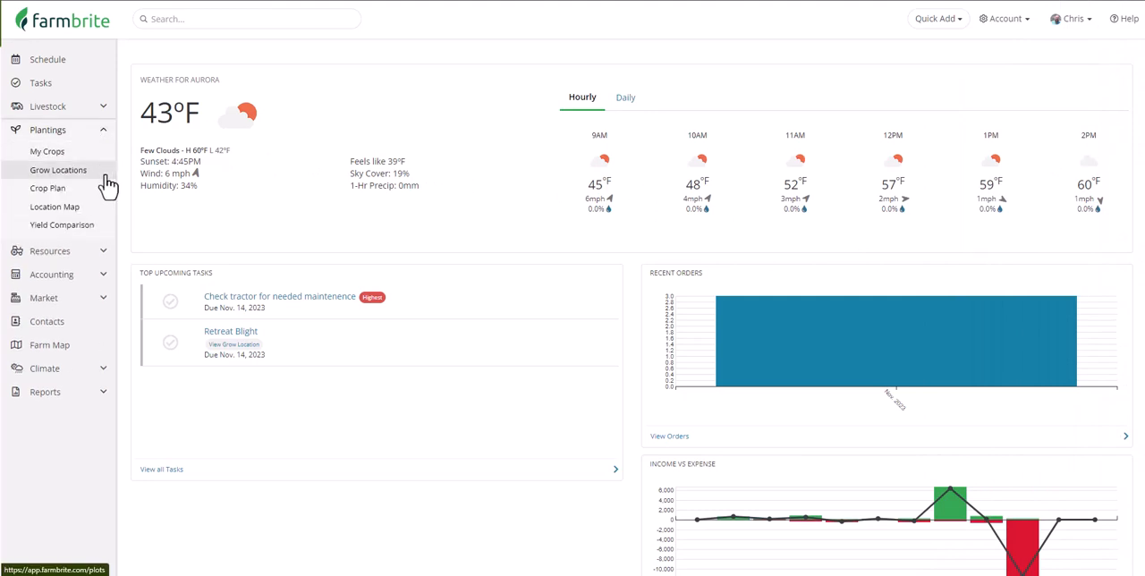
# Browse the list of grow locations and open Southeast Field A.
pyautogui.click(104, 176)
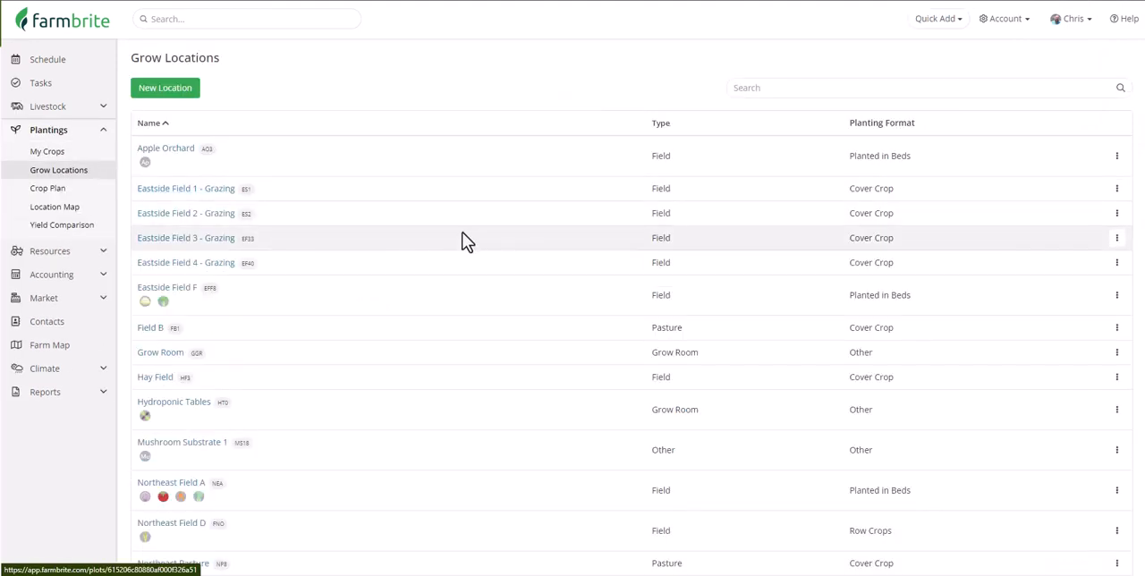
pyautogui.scroll(-5, 465, 242)
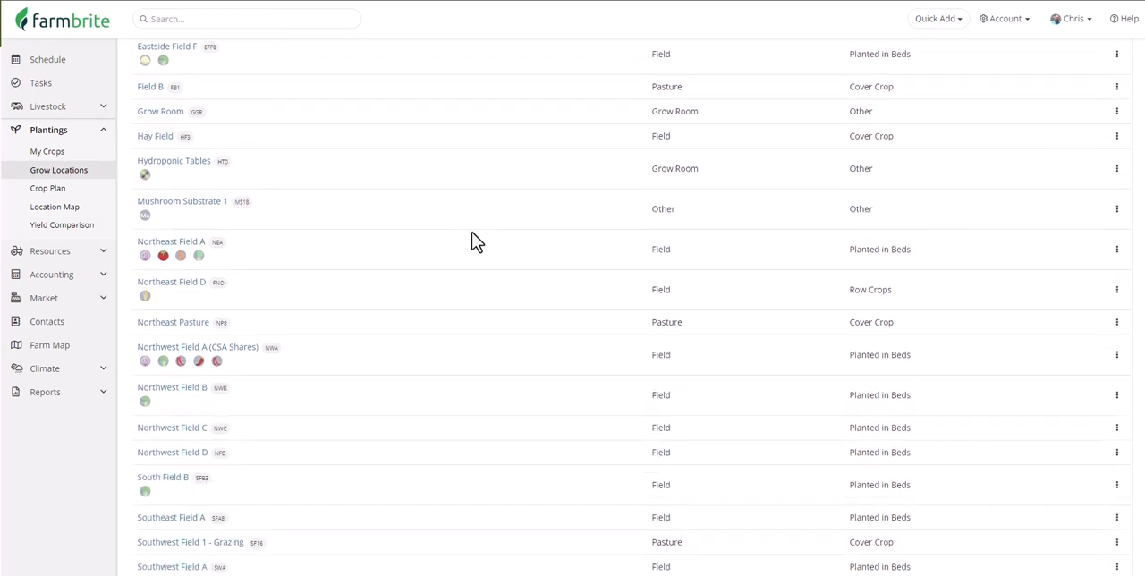
pyautogui.scroll(-4, 474, 241)
pyautogui.scroll(3, 474, 242)
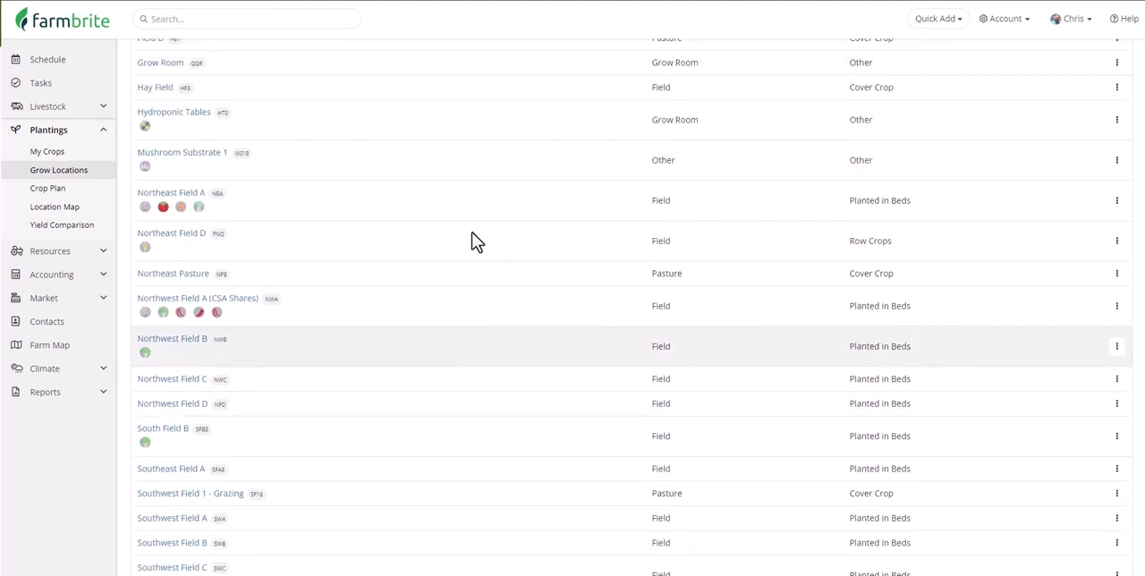
pyautogui.scroll(4, 474, 241)
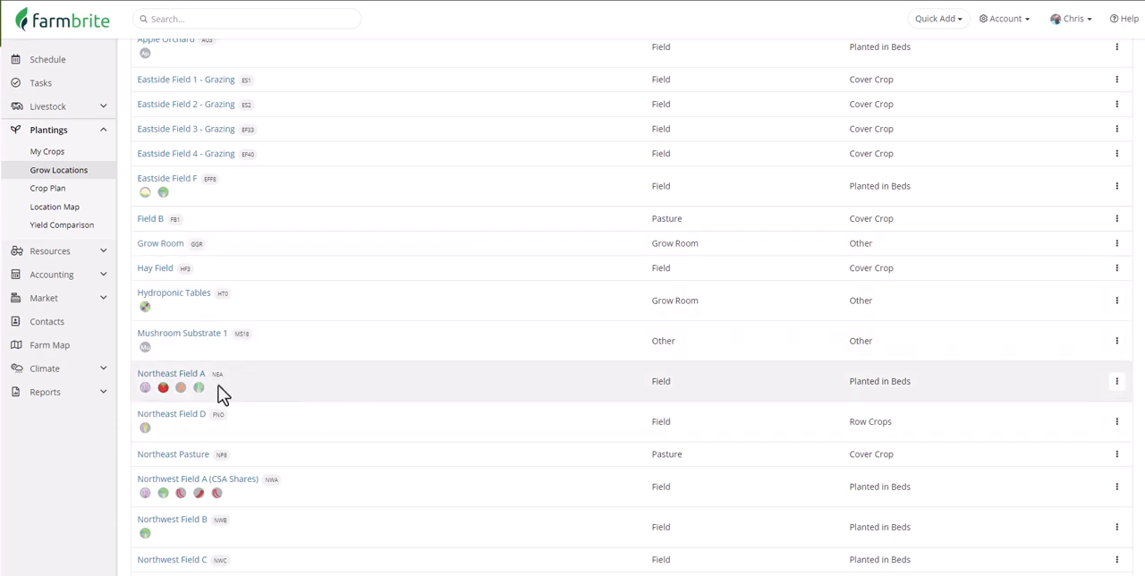
pyautogui.scroll(2, 223, 394)
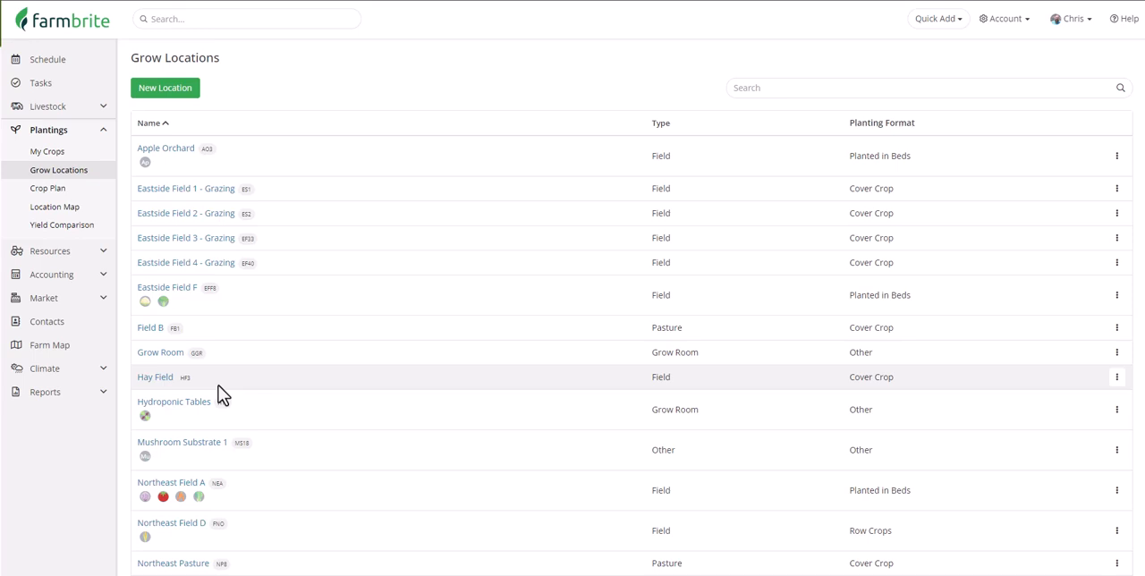
pyautogui.scroll(-5, 215, 386)
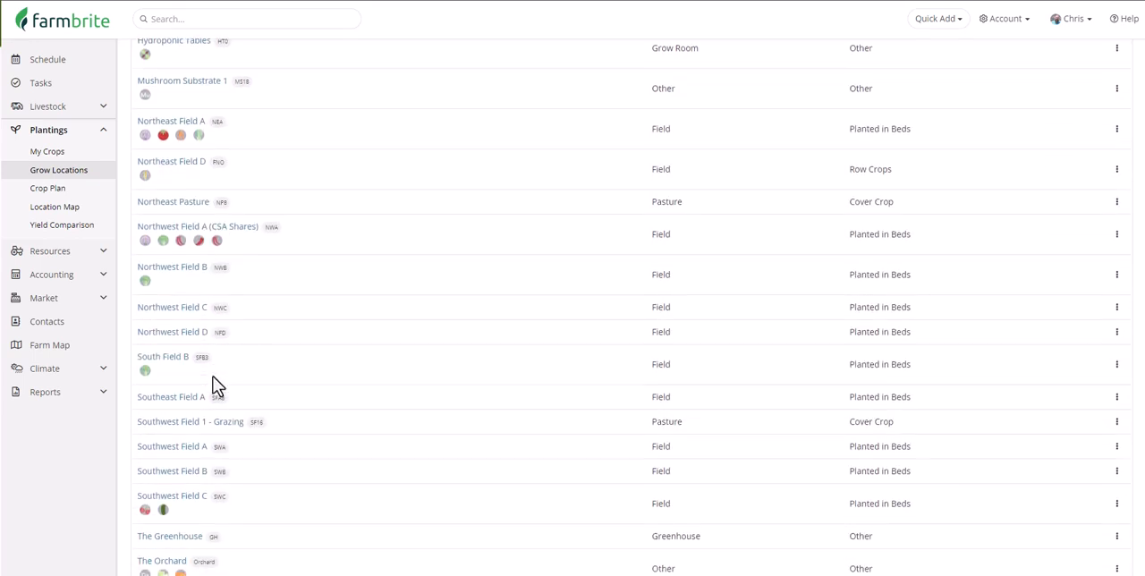
pyautogui.click(170, 399)
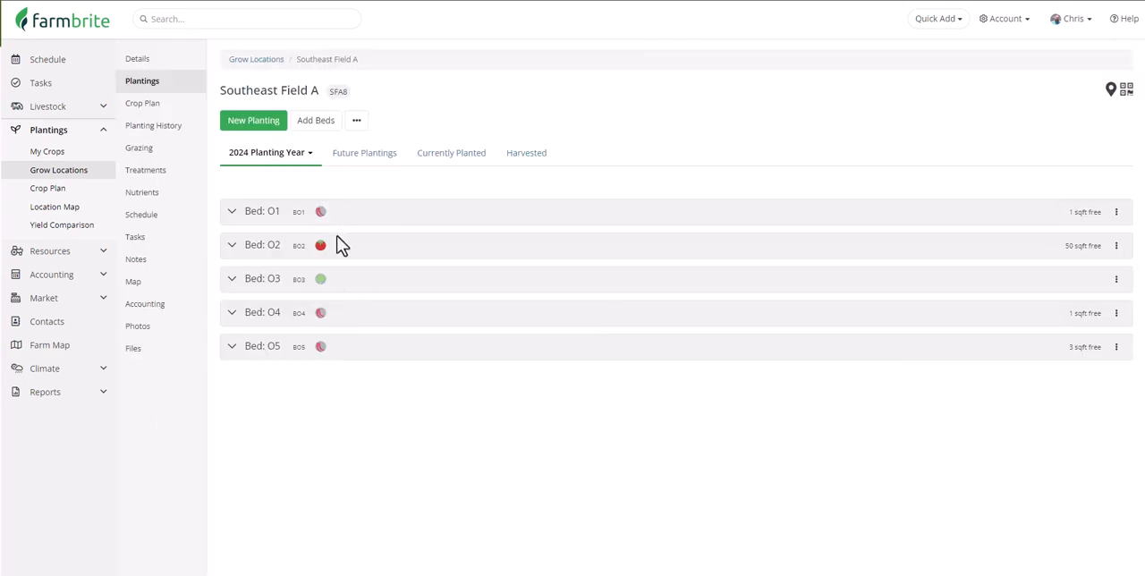
# Expand beds O1, O2 and O3 of Southeast Field A to review their 2024 plantings.
pyautogui.click(236, 213)
pyautogui.click(240, 342)
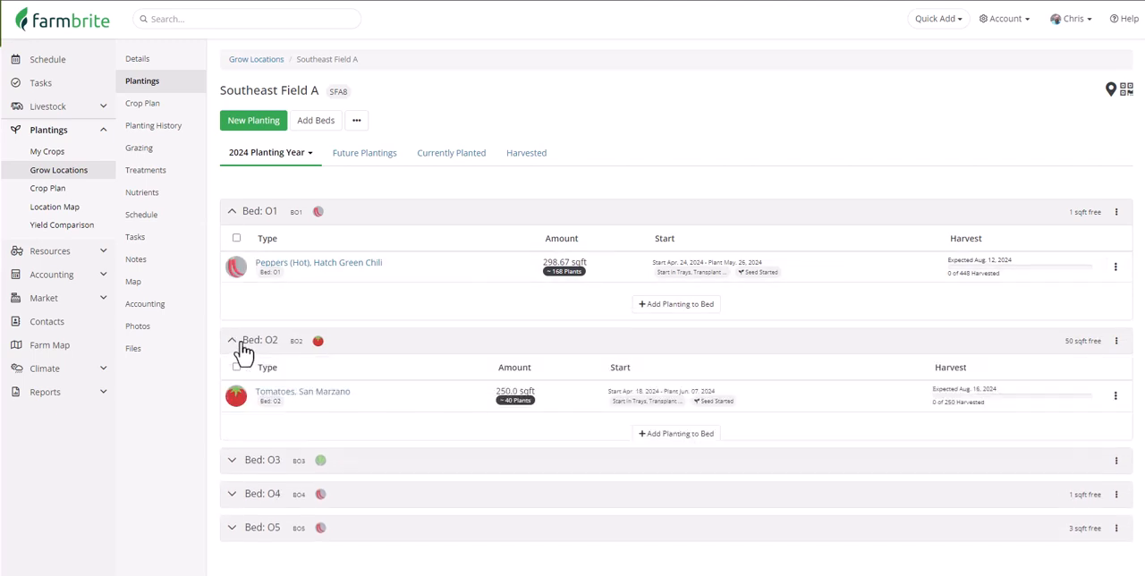
pyautogui.click(262, 468)
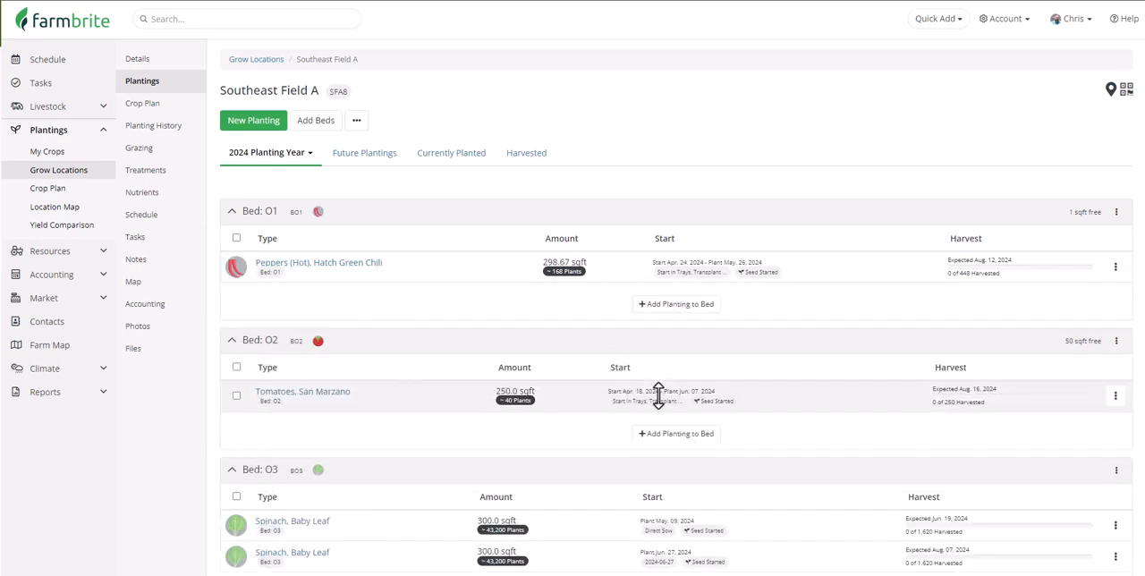
pyautogui.scroll(-3, 769, 433)
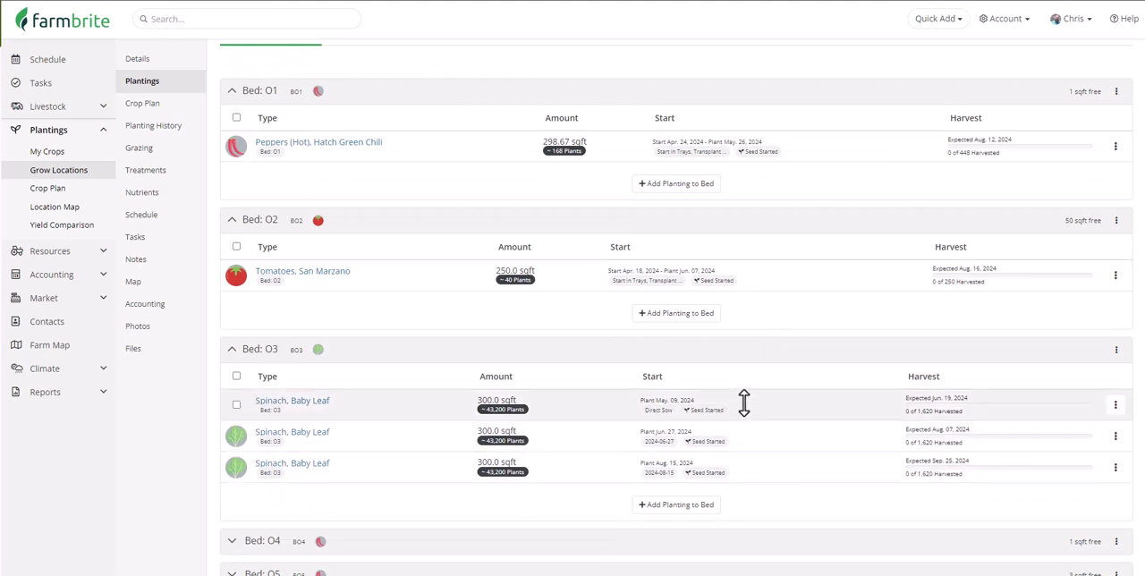
pyautogui.scroll(2, 743, 404)
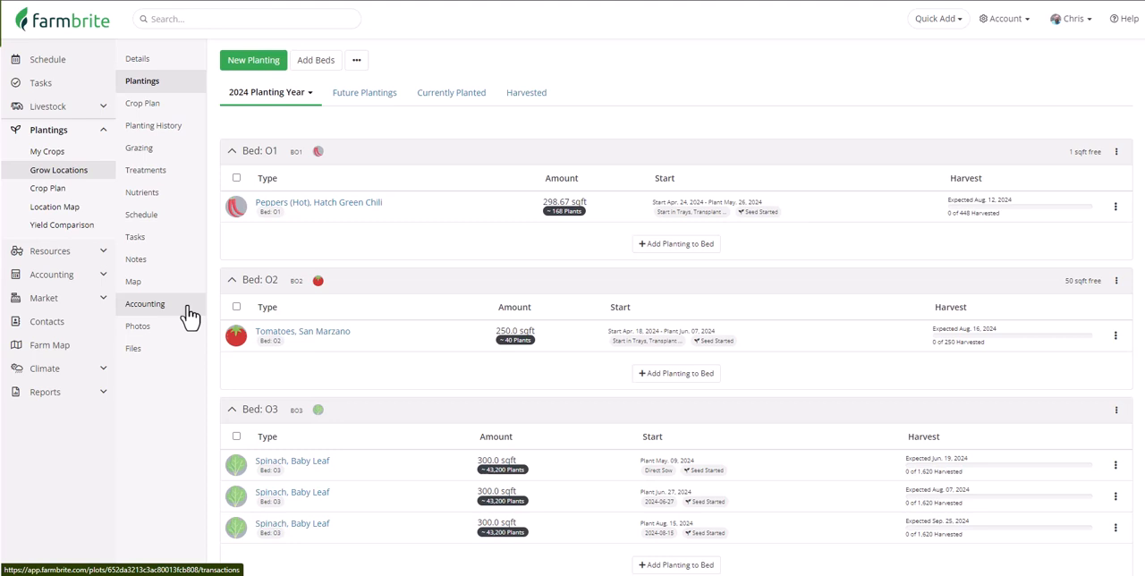
# Start a new treatment record for Southeast Field A with the treatment type Pesticide.
pyautogui.click(184, 182)
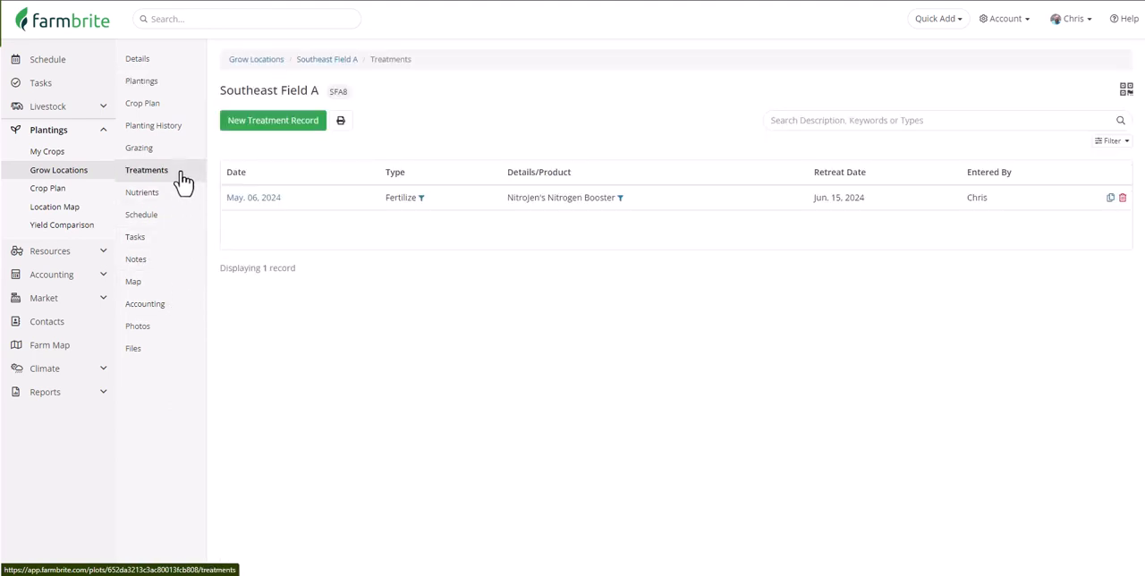
pyautogui.click(277, 124)
pyautogui.click(368, 91)
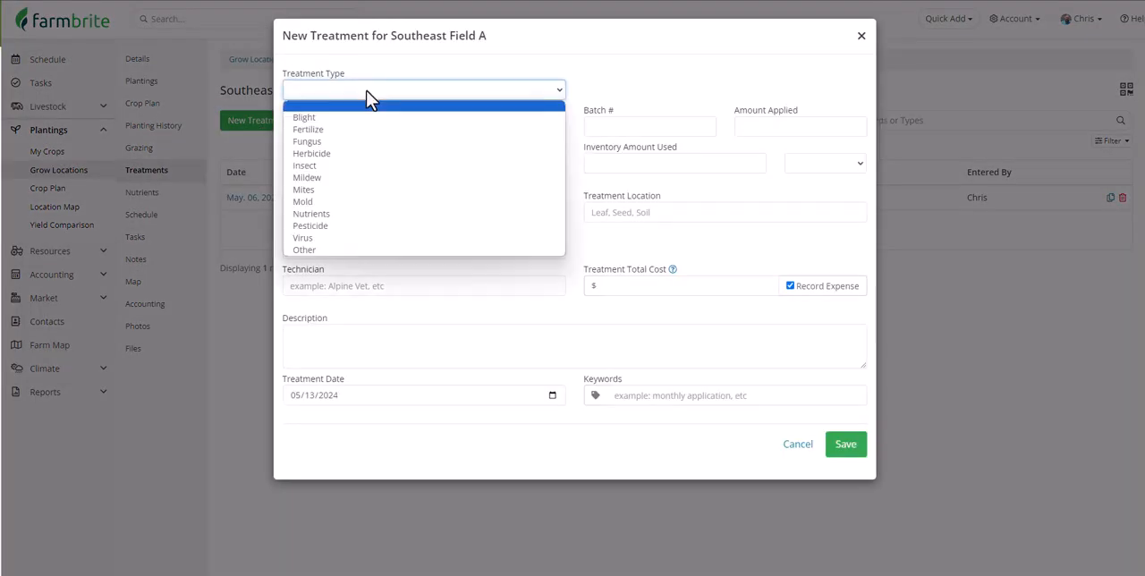
pyautogui.click(414, 225)
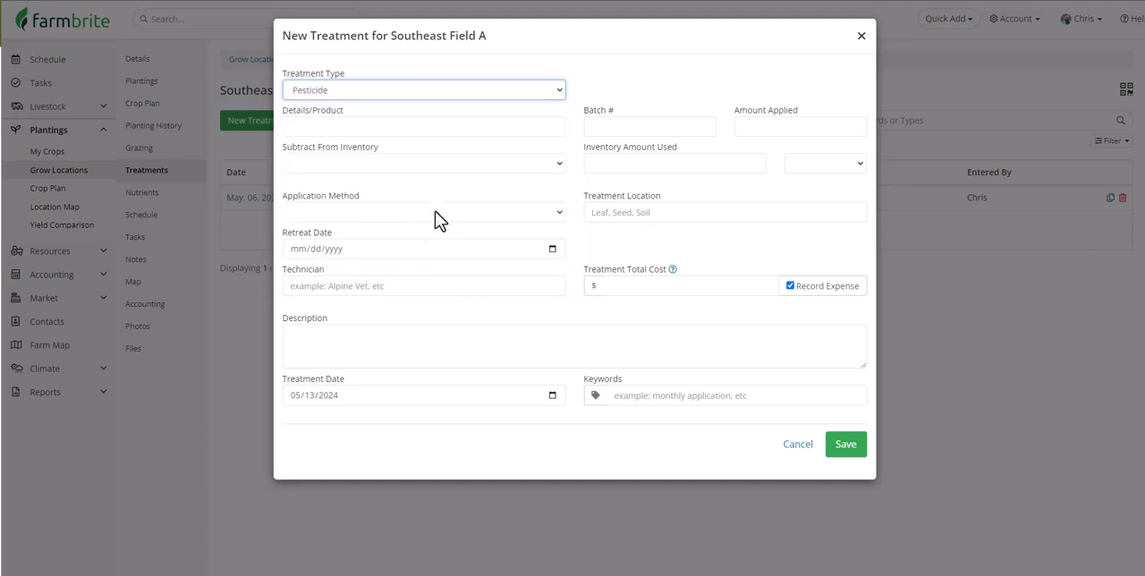
# Enter Bug-B-Gone as the treatment product, with batch number BBG001 and an applied amount of 8oz.
pyautogui.click(473, 130)
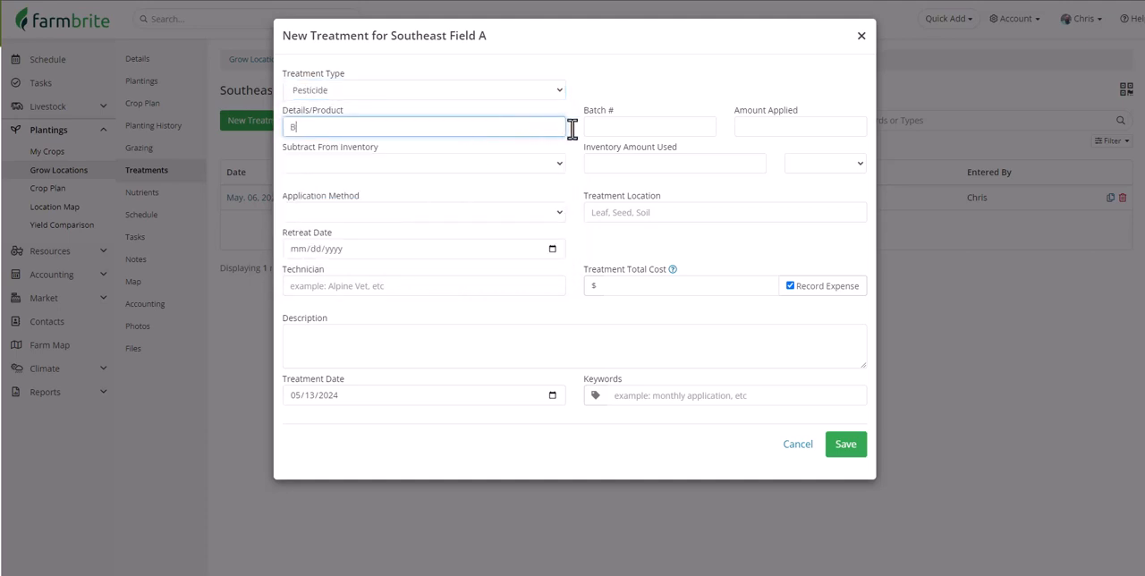
pyautogui.write('Bug-B-Gone')
pyautogui.click(614, 128)
pyautogui.write('BBG001')
pyautogui.click(754, 126)
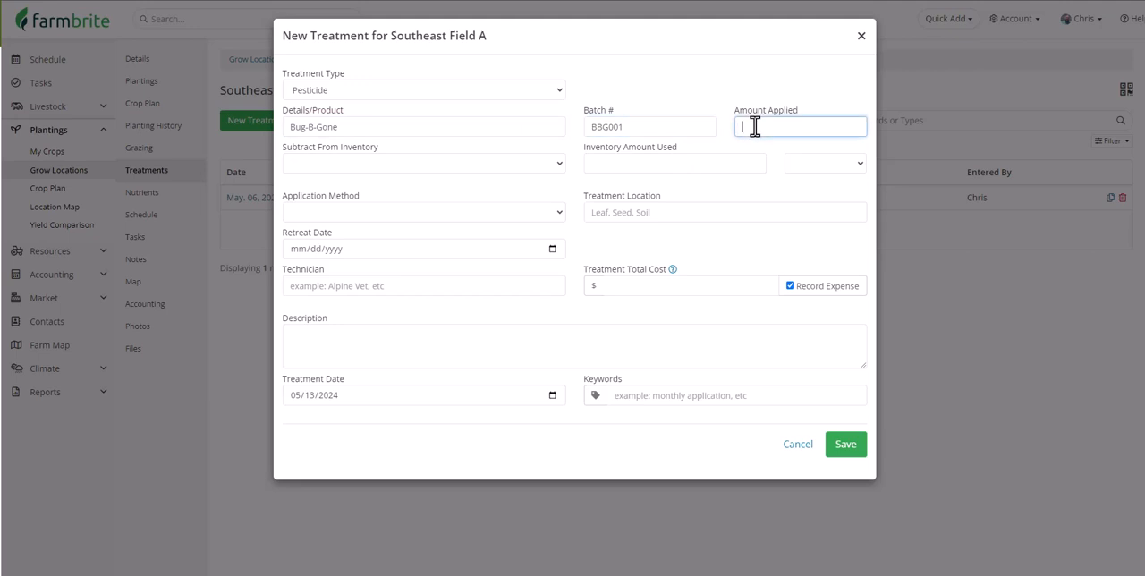
pyautogui.write('8oz')
# Subtract .5 gallons of Bug B Gone Organic Pesticide from the Barn Shelves : Bin C bin inventory.
pyautogui.click(556, 165)
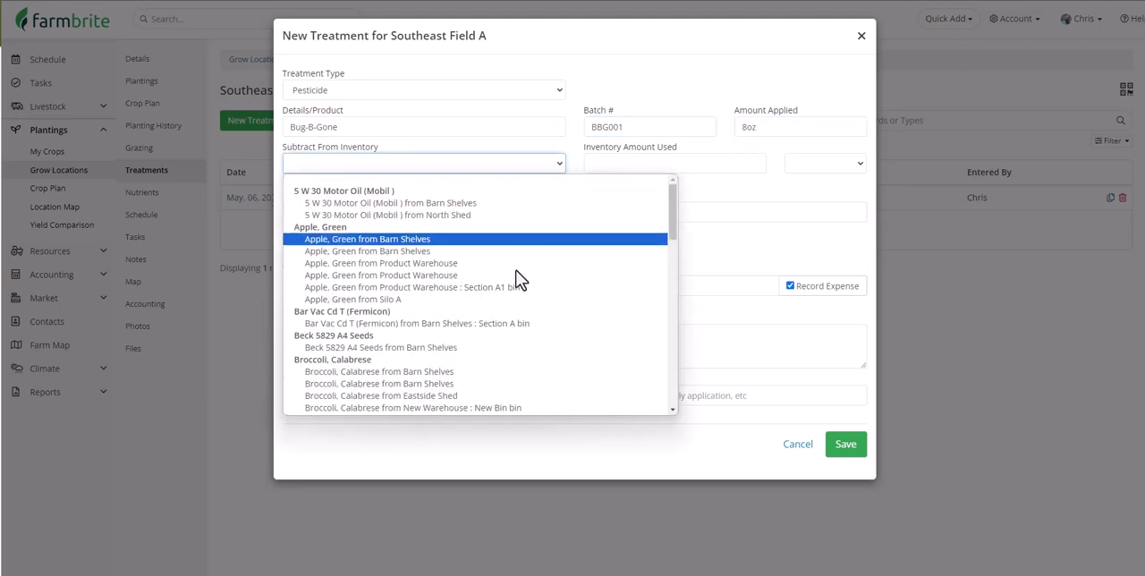
pyautogui.scroll(-3, 514, 322)
pyautogui.click(519, 363)
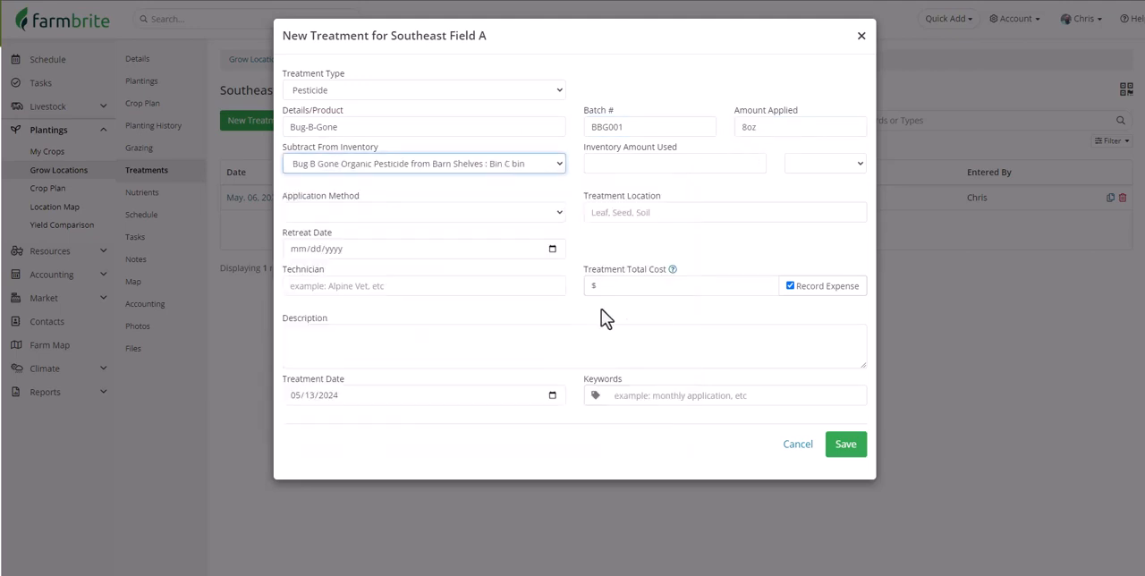
pyautogui.click(672, 173)
pyautogui.write('.5')
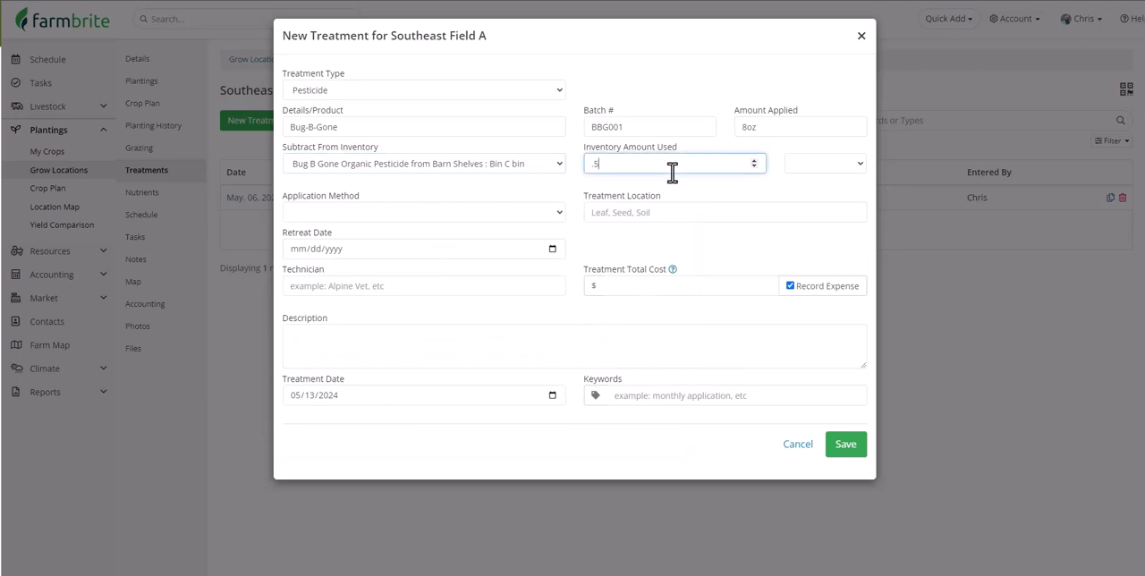
pyautogui.click(801, 170)
pyautogui.click(810, 215)
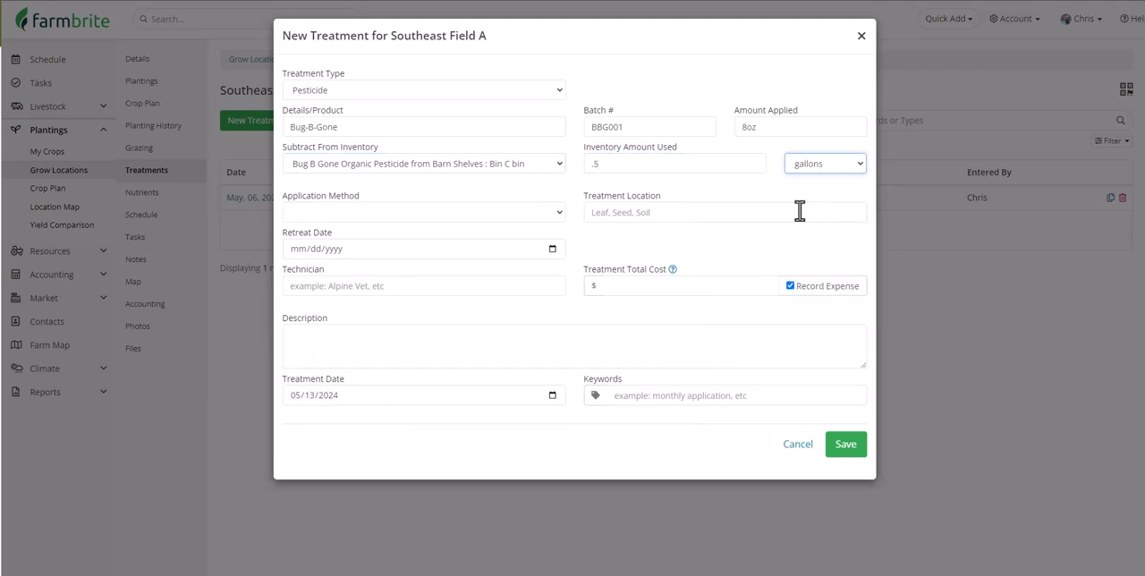
# Set the application method to Spray and the treatment location to Leaves.
pyautogui.click(552, 213)
pyautogui.click(522, 252)
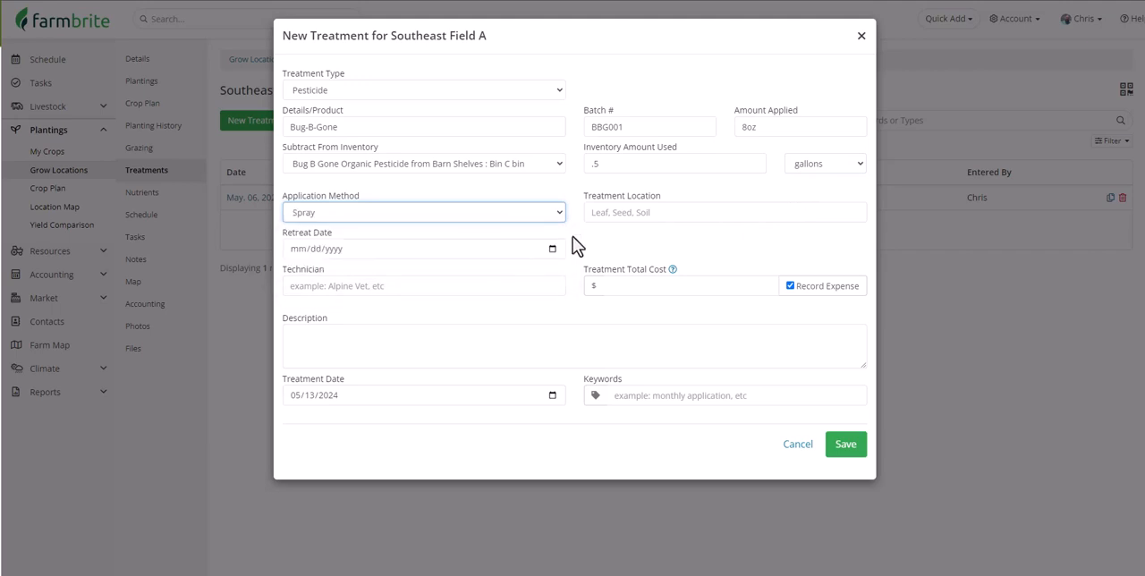
pyautogui.click(626, 212)
pyautogui.write('Leaves')
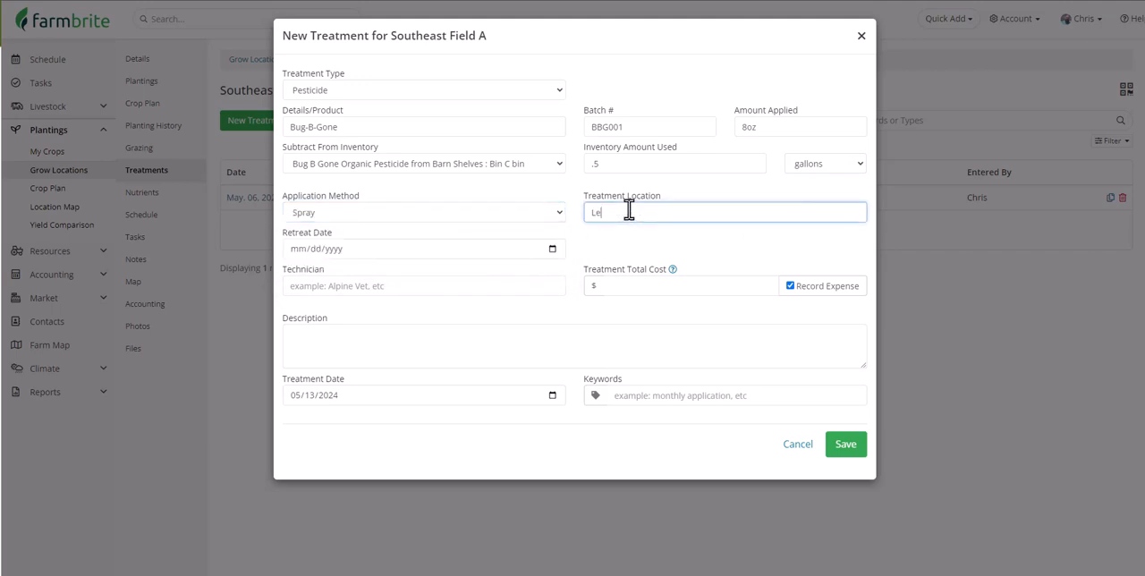
# Set the treatment's retreat date to 05/27/2024.
pyautogui.click(552, 250)
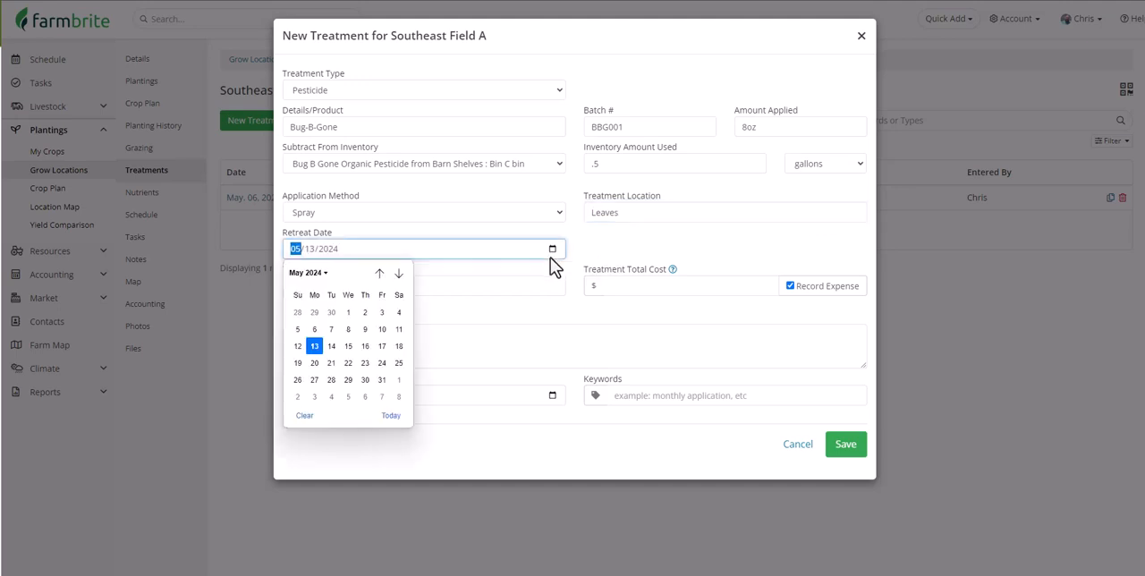
pyautogui.click(314, 379)
pyautogui.click(316, 380)
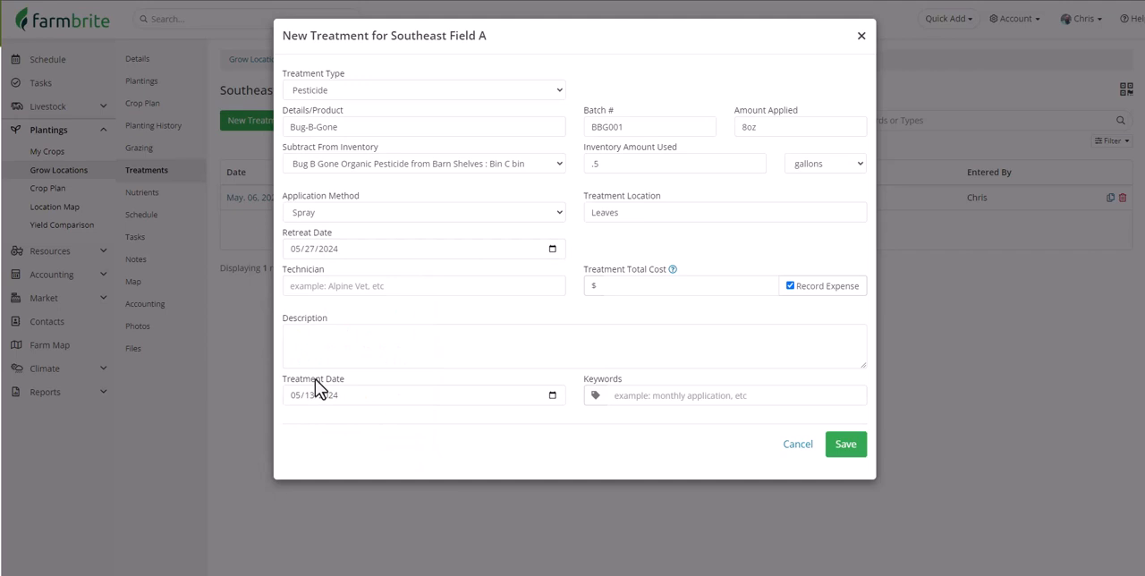
# Enter a treatment total cost of $120 and fill in the technician's full name.
pyautogui.click(644, 286)
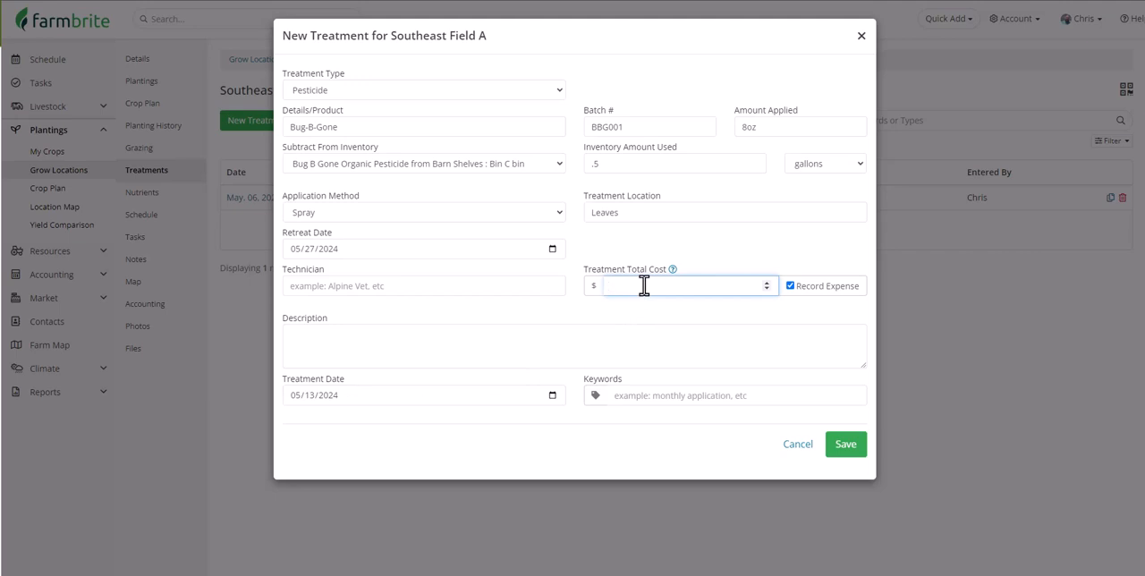
pyautogui.write('120')
pyautogui.click(487, 285)
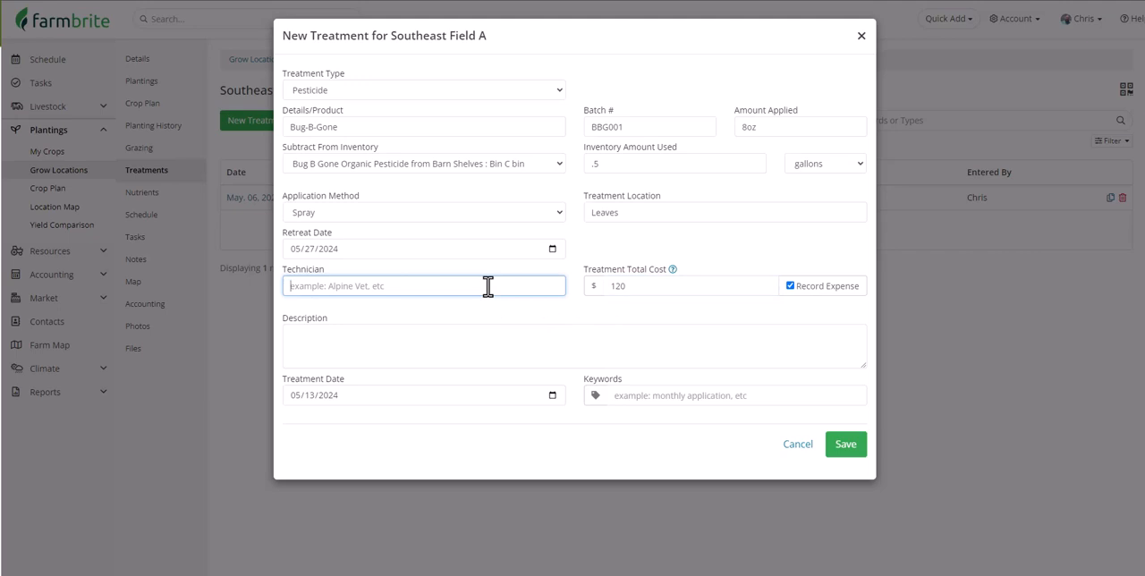
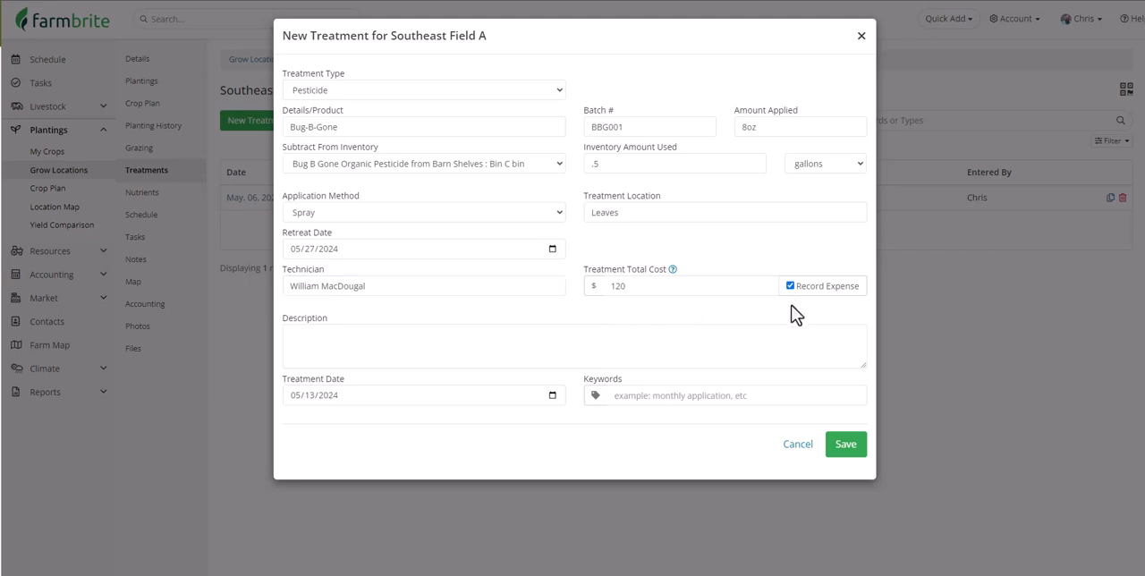
# Add the description "sprayed for aphids" and the keyword "aphids", and save the treatment record.
pyautogui.click(787, 336)
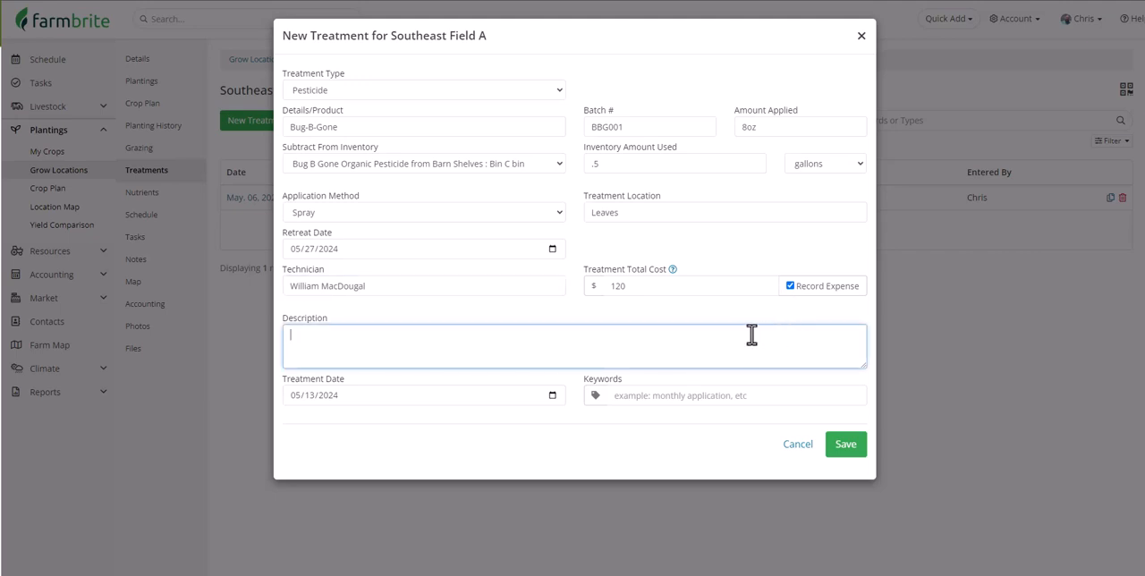
pyautogui.write('sprayed for aphids')
pyautogui.click(744, 395)
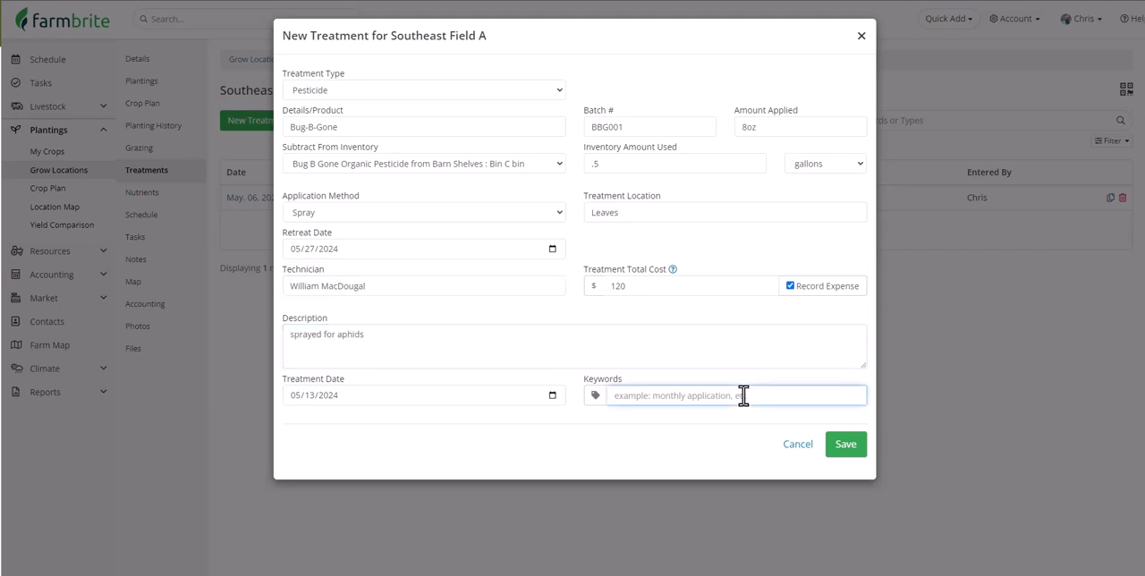
pyautogui.write('aphids')
pyautogui.click(845, 445)
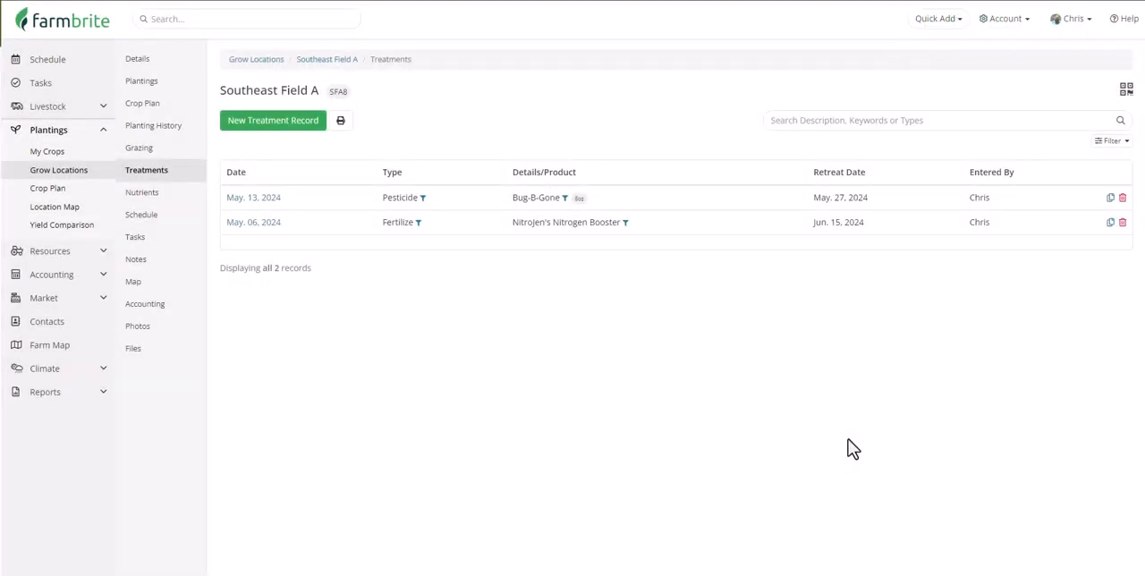
# Review the available filter options for the treatment records and close them without applying any.
pyautogui.click(1110, 143)
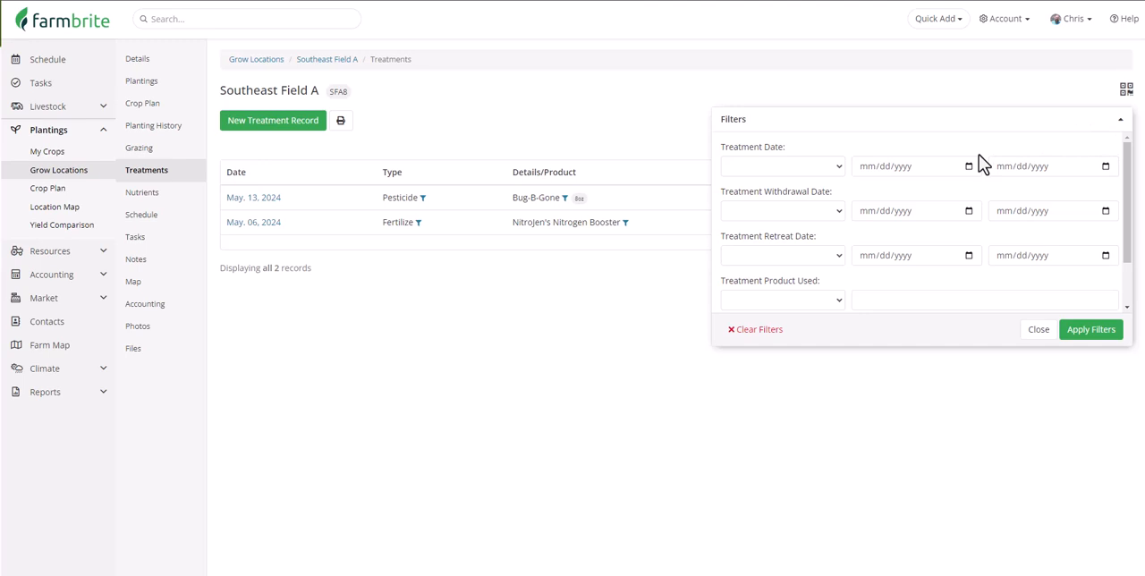
pyautogui.scroll(-2, 978, 154)
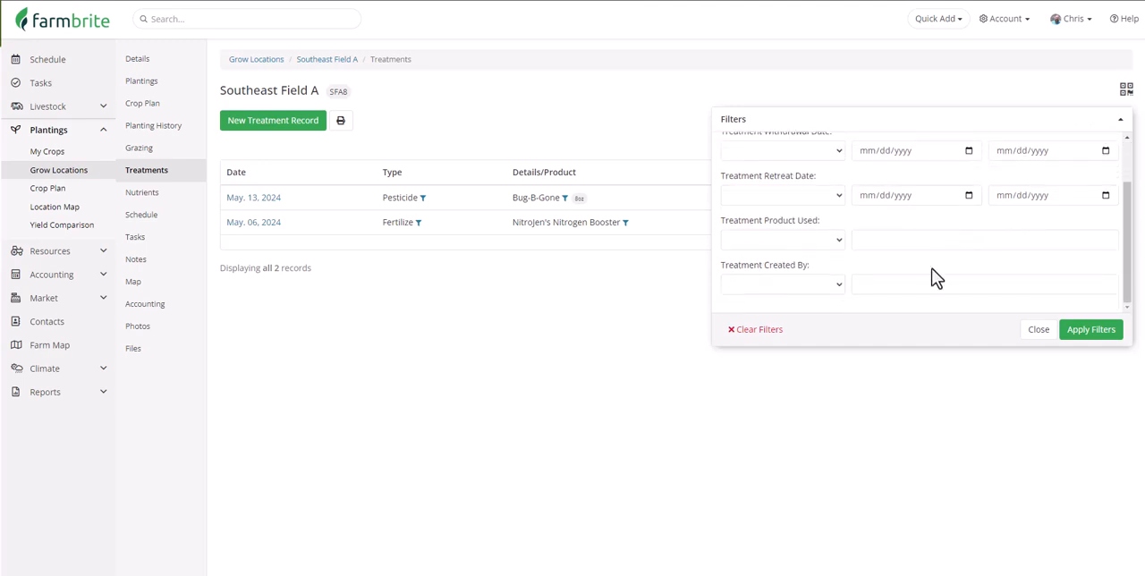
pyautogui.click(1043, 330)
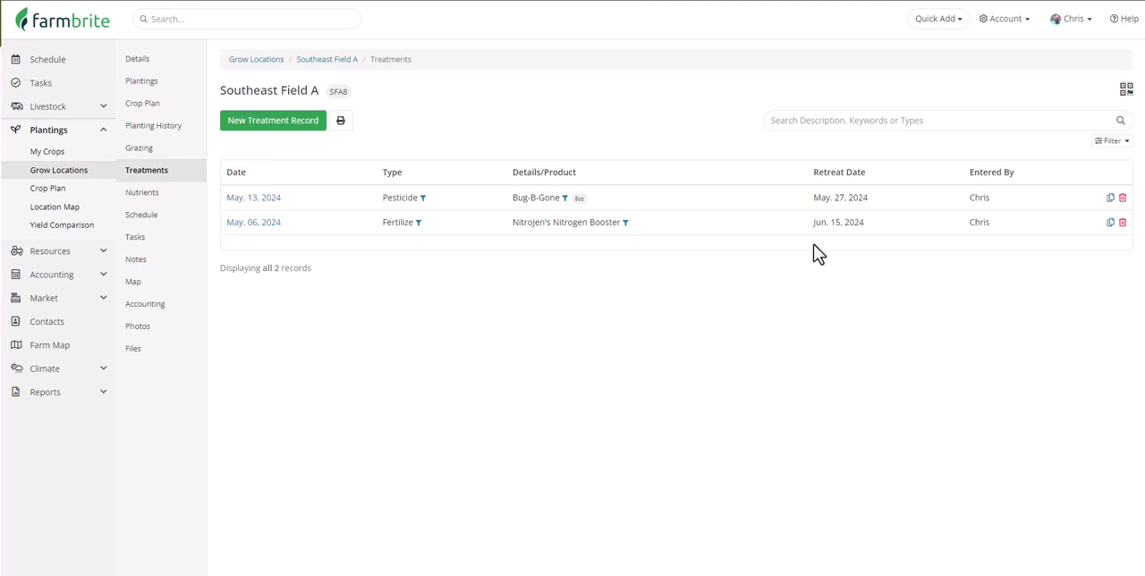
# Save a nutrient application for 06/05/2024: 5 Gallons Compost Tea - NPlus, N 22, P 6, K 40, Mg 7, Ca 125, Cu .25, Zn .75, Mn 20.
pyautogui.click(143, 193)
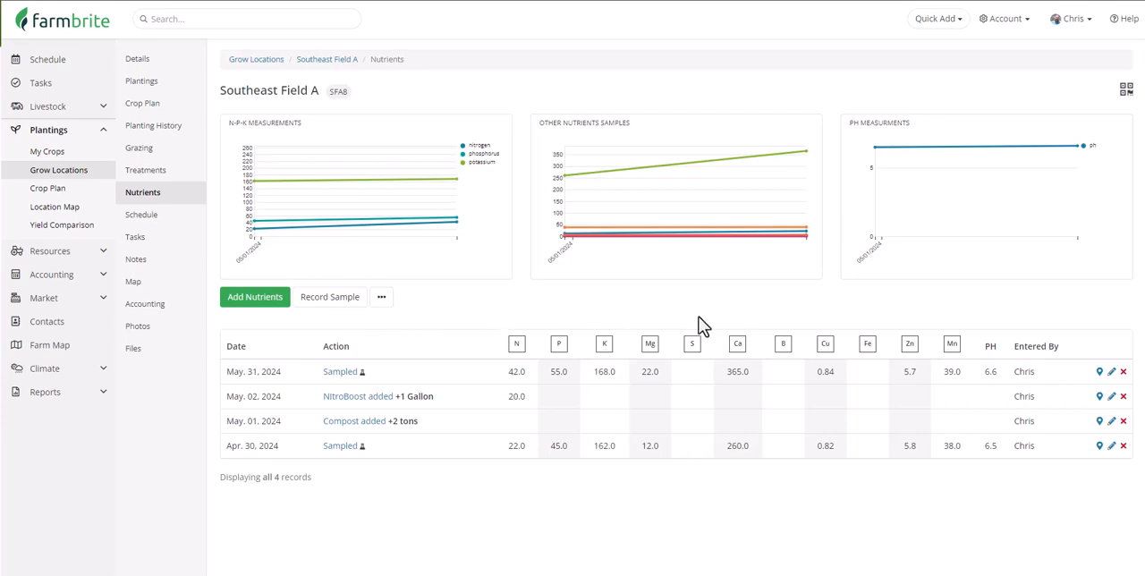
pyautogui.click(263, 307)
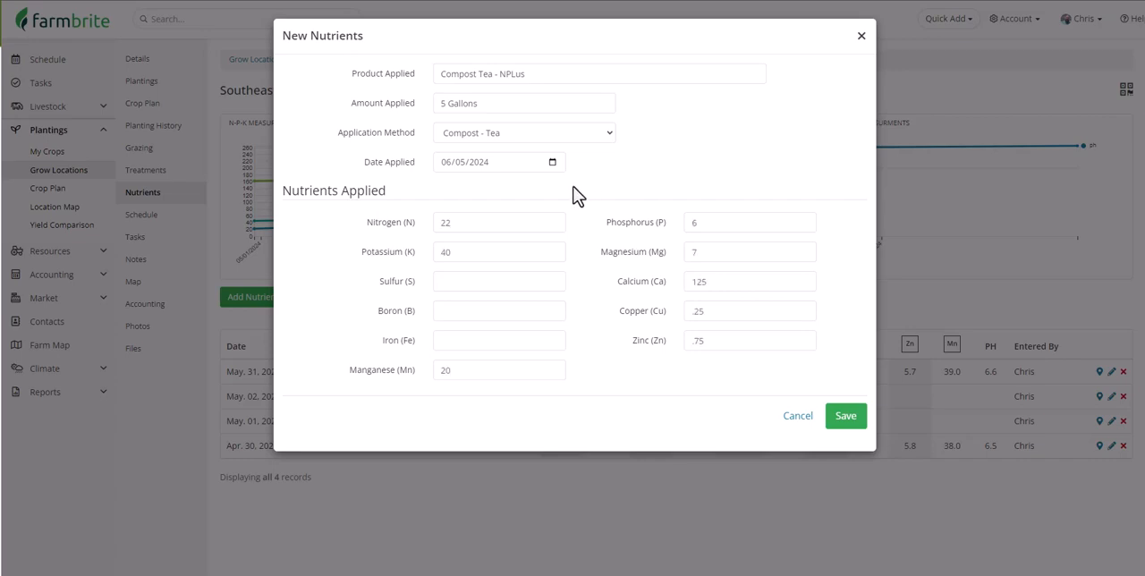
pyautogui.click(858, 425)
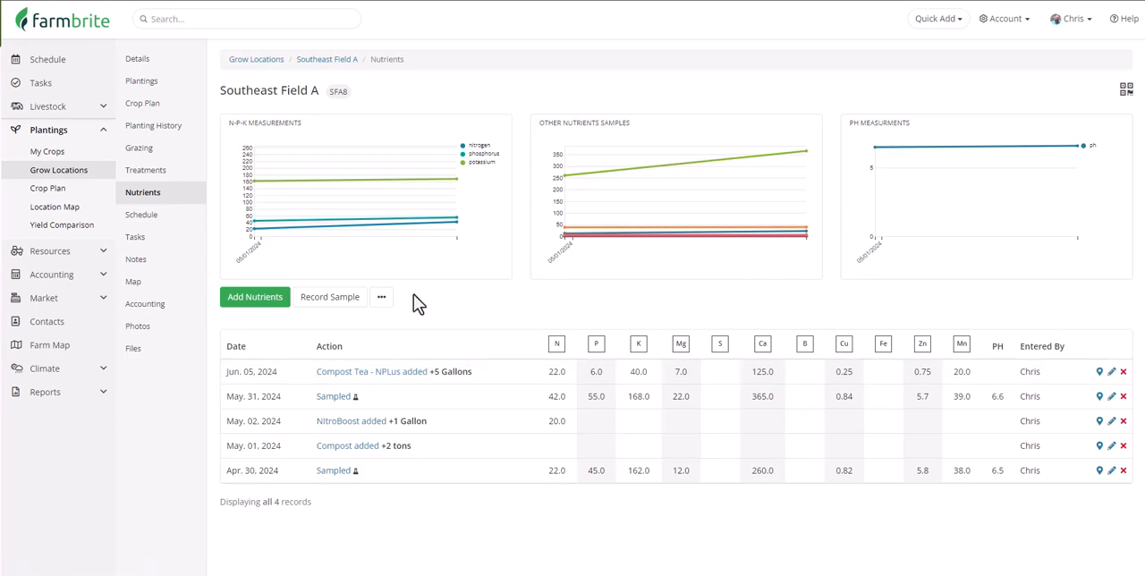
# Record a nutrient sample dated 06/12/2024 with N 45, P 58, K 172, Mg 23, Ca 370, Cu 0.86, Zn 5.8, Mn 41, pH 6.5.
pyautogui.click(345, 304)
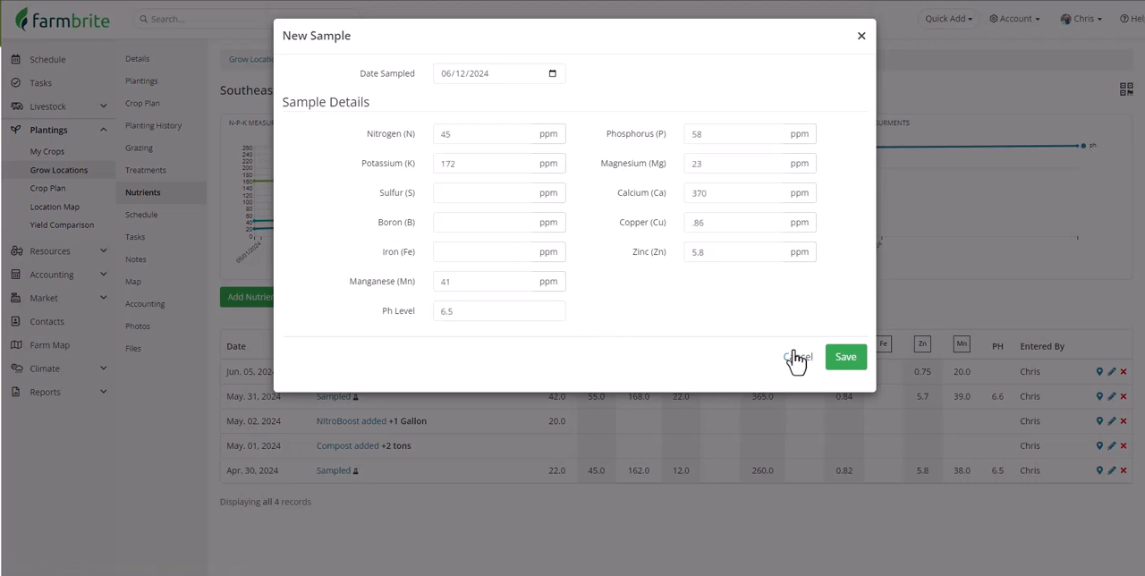
pyautogui.click(839, 358)
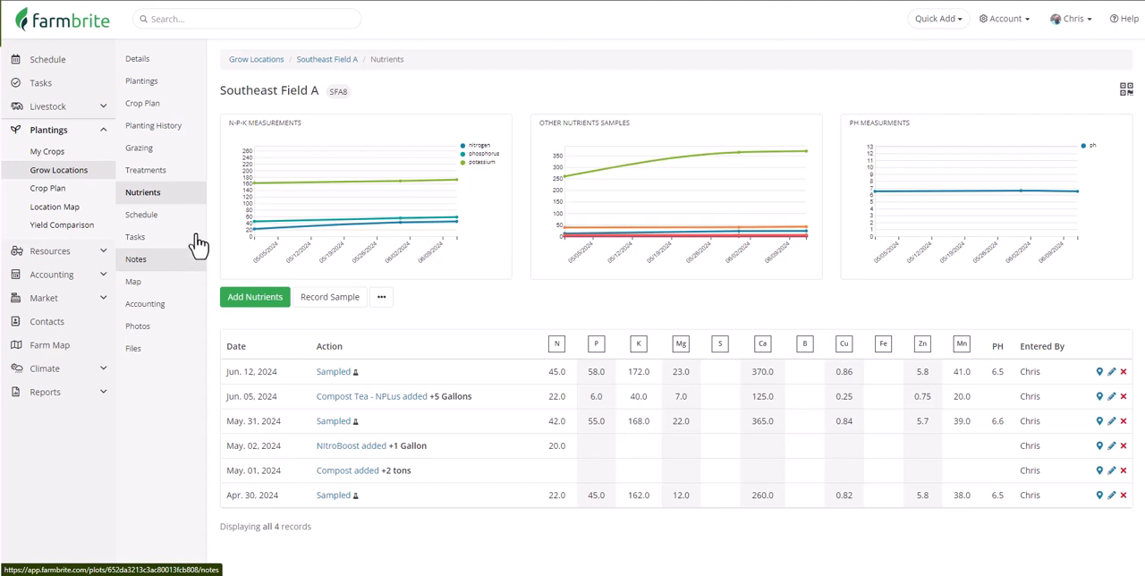
# Start a 05/27/2024 7 AM event in the field's schedule, with a title saying the named spray technician is coming by to retreat the field.
pyautogui.click(173, 219)
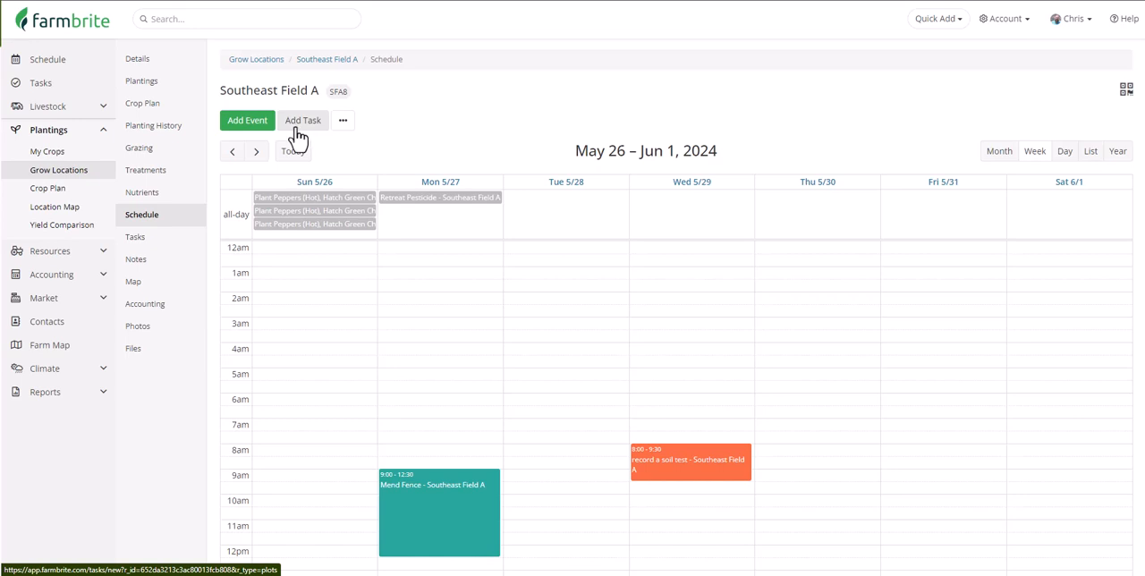
pyautogui.click(434, 430)
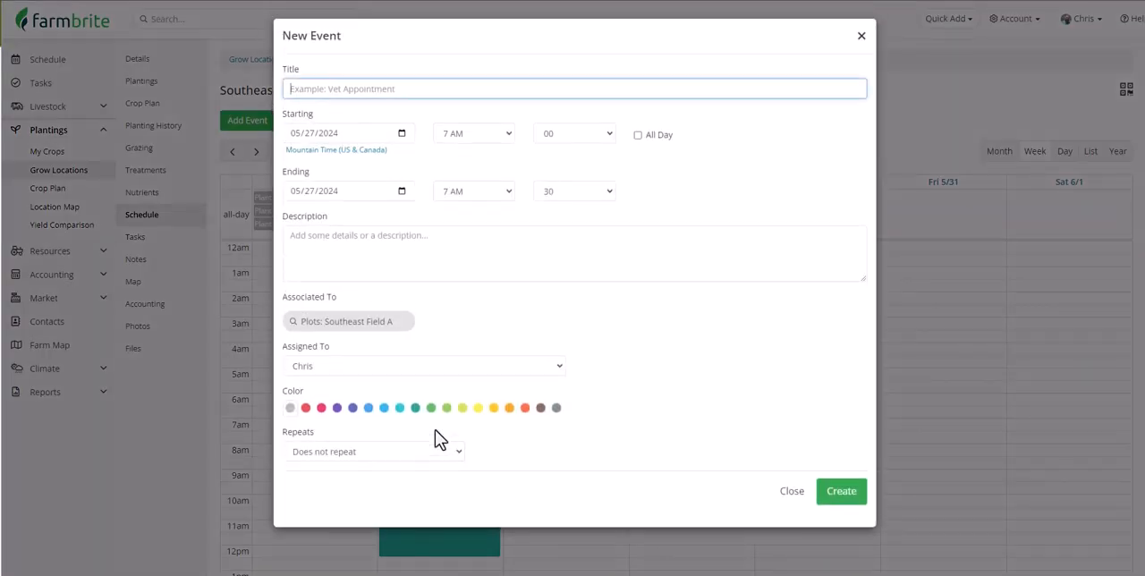
pyautogui.write('Spray technician William coming by to retreat field')
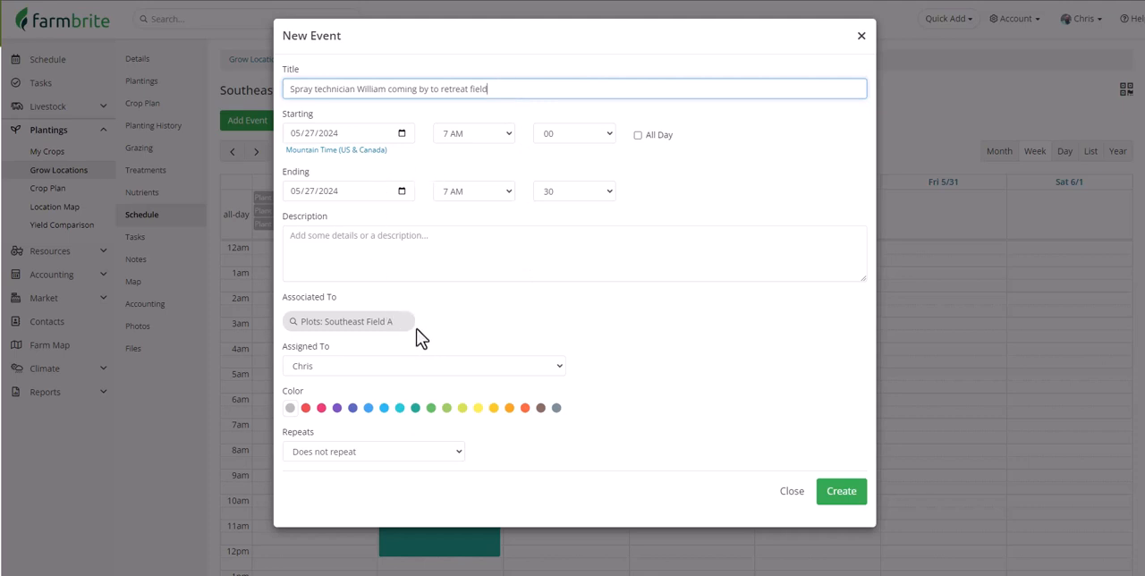
# Make the event repeat monthly, every 1 month until 09/30/2024, and create it.
pyautogui.click(432, 453)
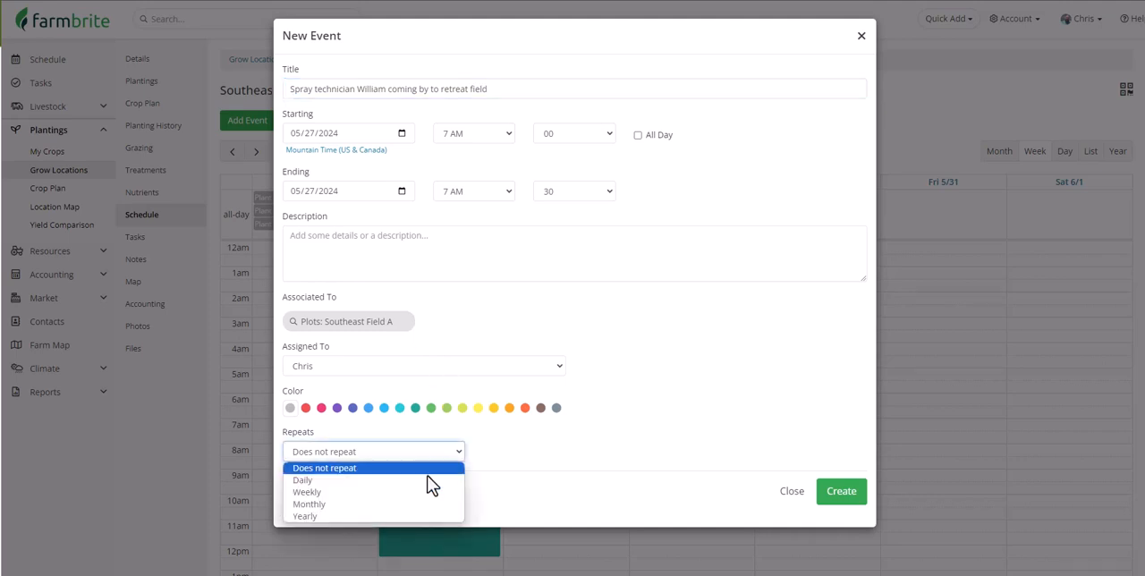
pyautogui.click(427, 505)
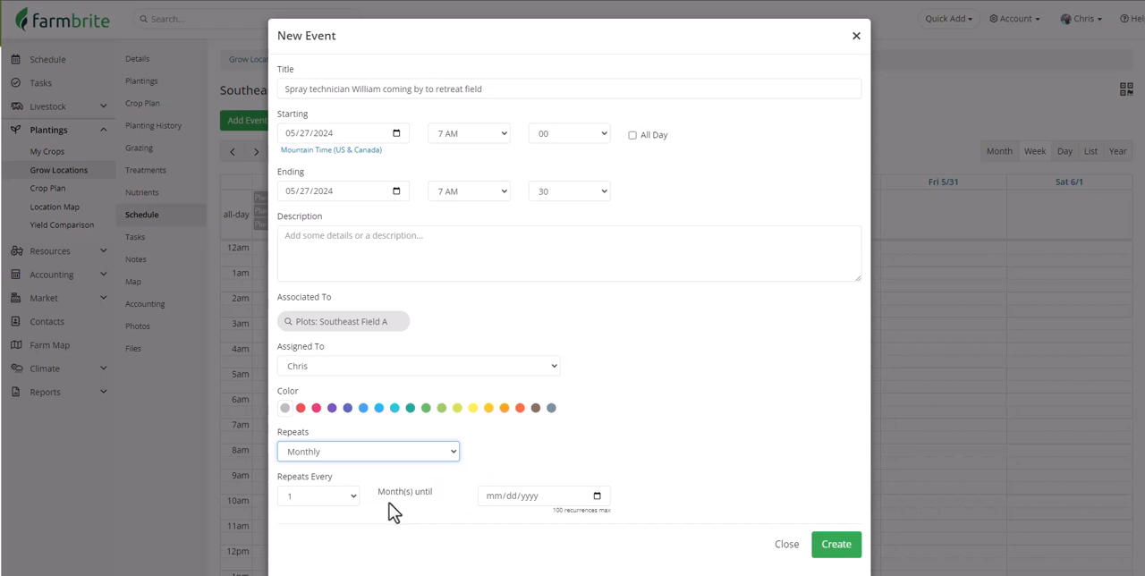
pyautogui.click(361, 504)
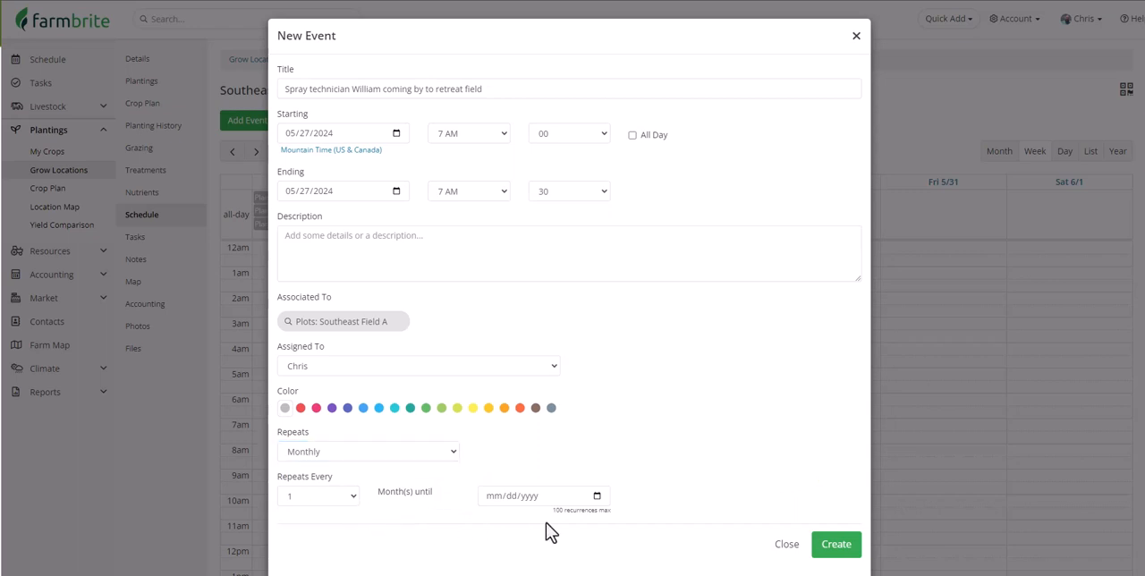
pyautogui.click(598, 496)
pyautogui.click(594, 331)
pyautogui.click(594, 330)
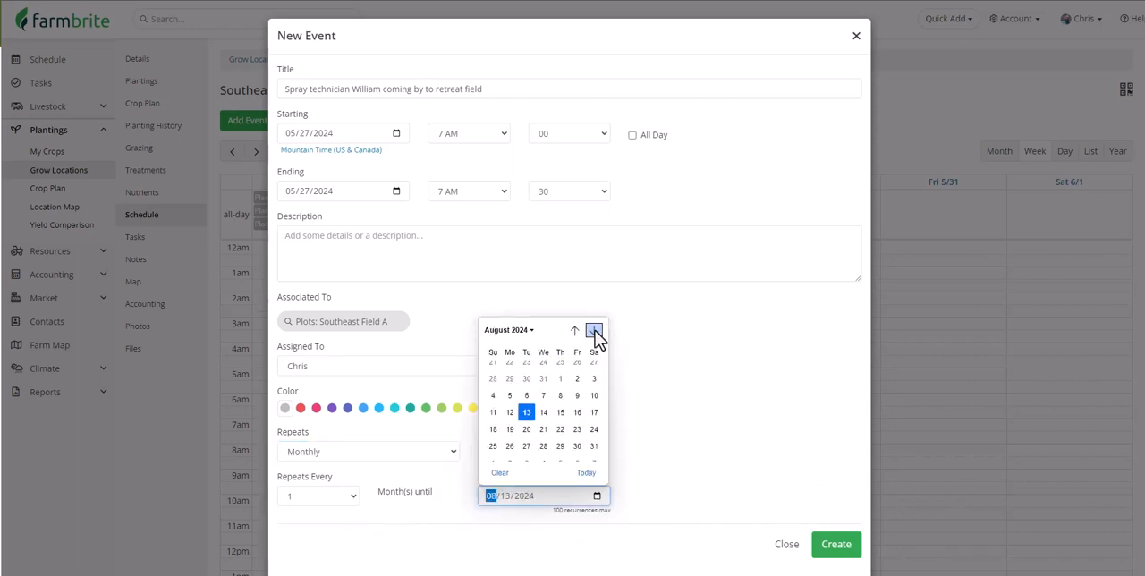
pyautogui.click(594, 330)
pyautogui.click(509, 437)
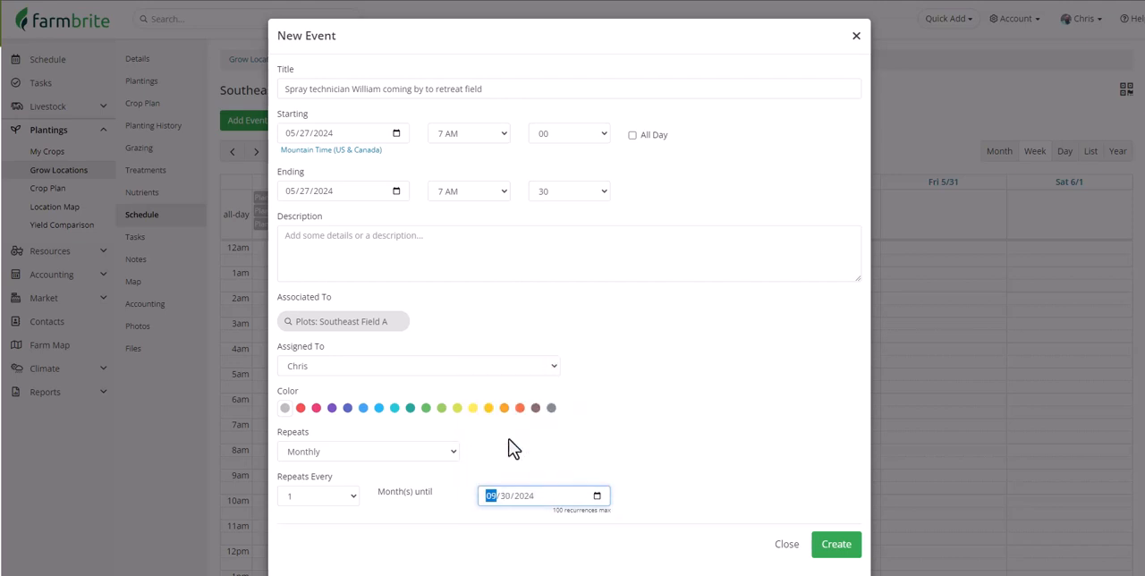
pyautogui.click(824, 547)
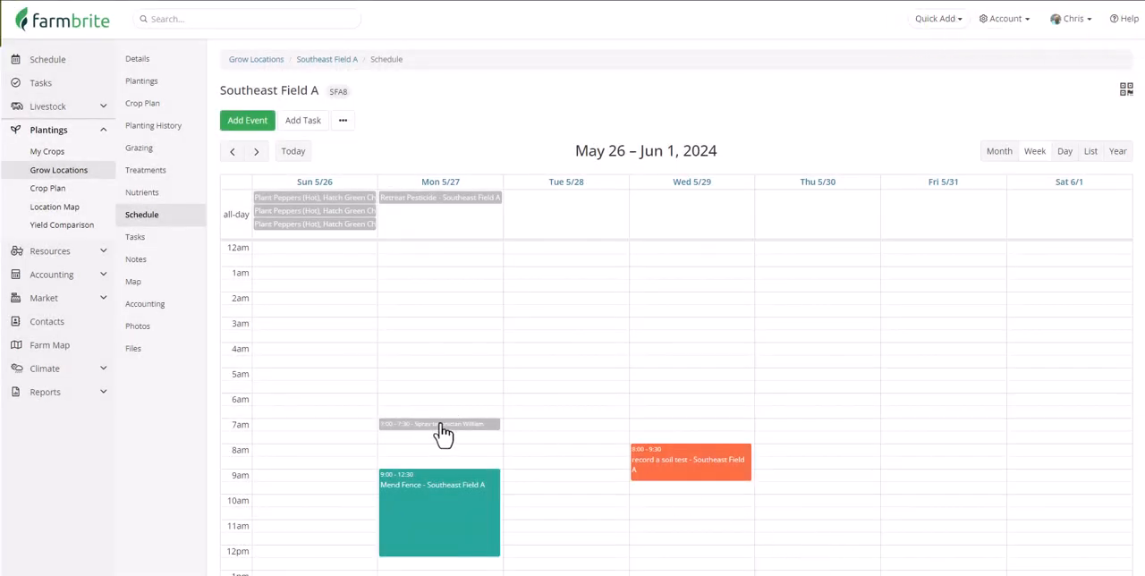
# Look through the following weeks of the field's schedule for the recurring spray event.
pyautogui.click(260, 157)
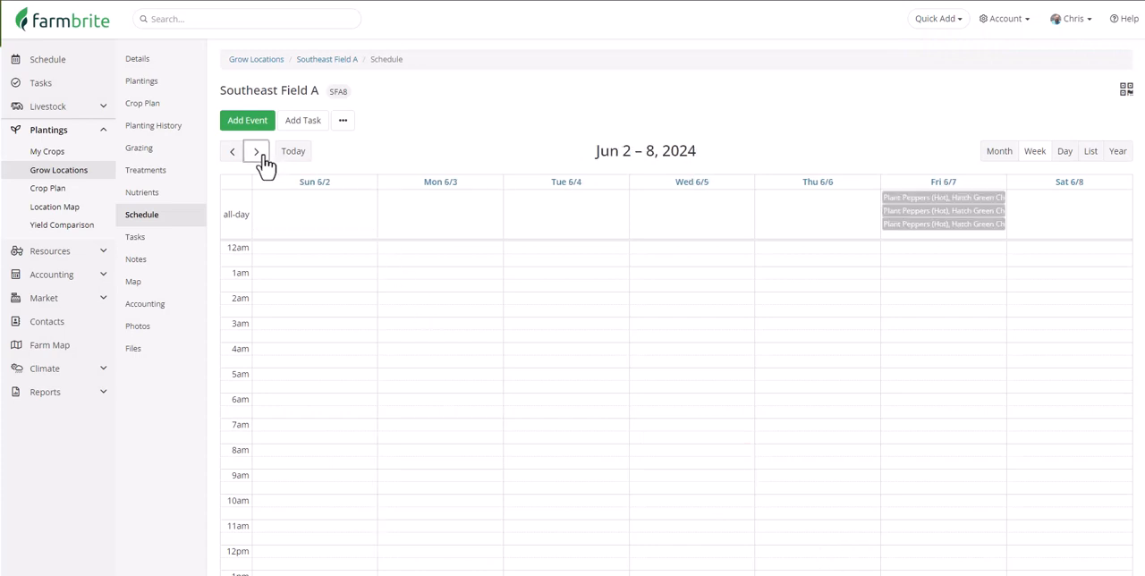
pyautogui.click(260, 156)
pyautogui.click(259, 157)
pyautogui.click(260, 157)
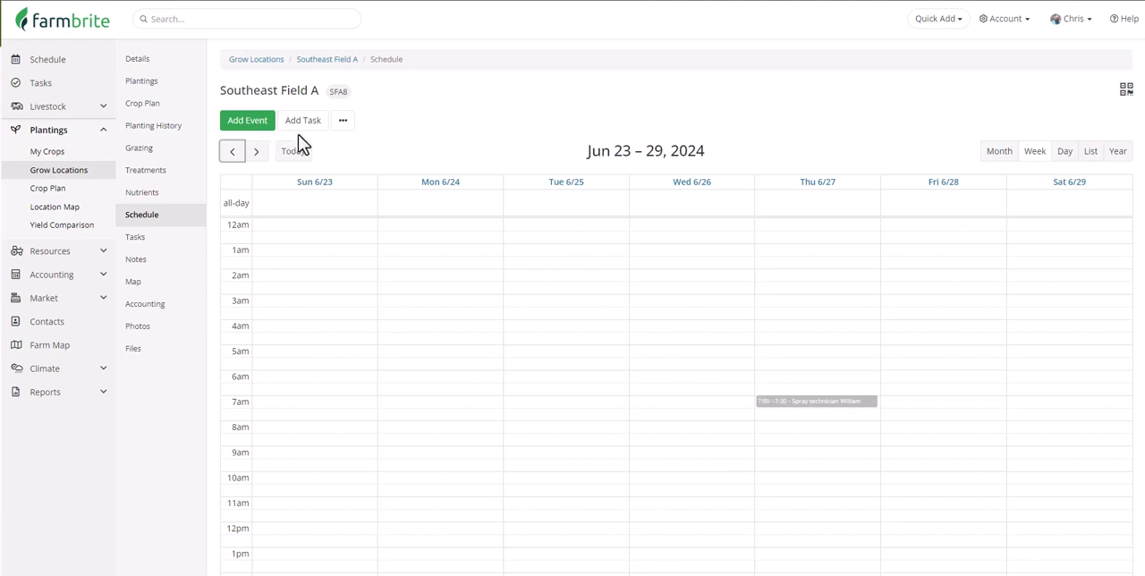
# Review the list of tasks associated with Southeast Field A.
pyautogui.click(167, 244)
pyautogui.scroll(-1, 166, 246)
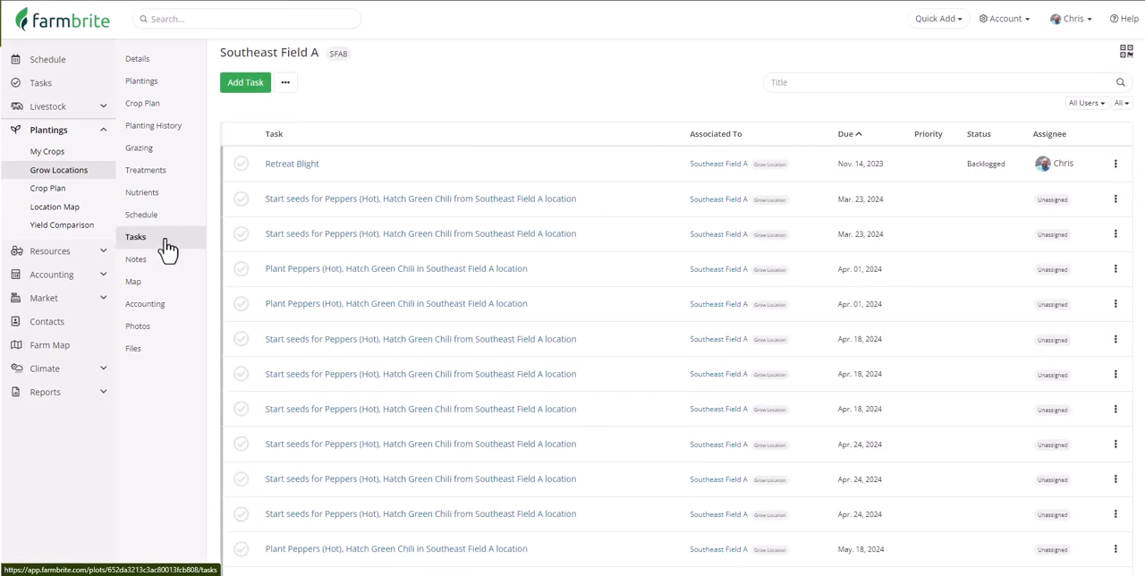
pyautogui.scroll(-3, 476, 240)
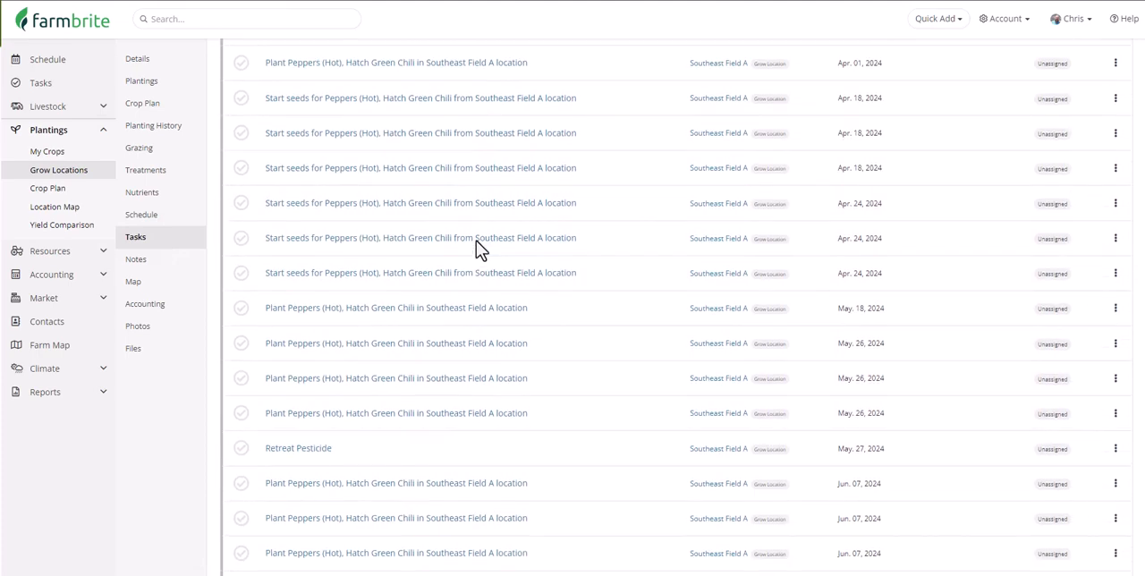
pyautogui.scroll(-4, 476, 240)
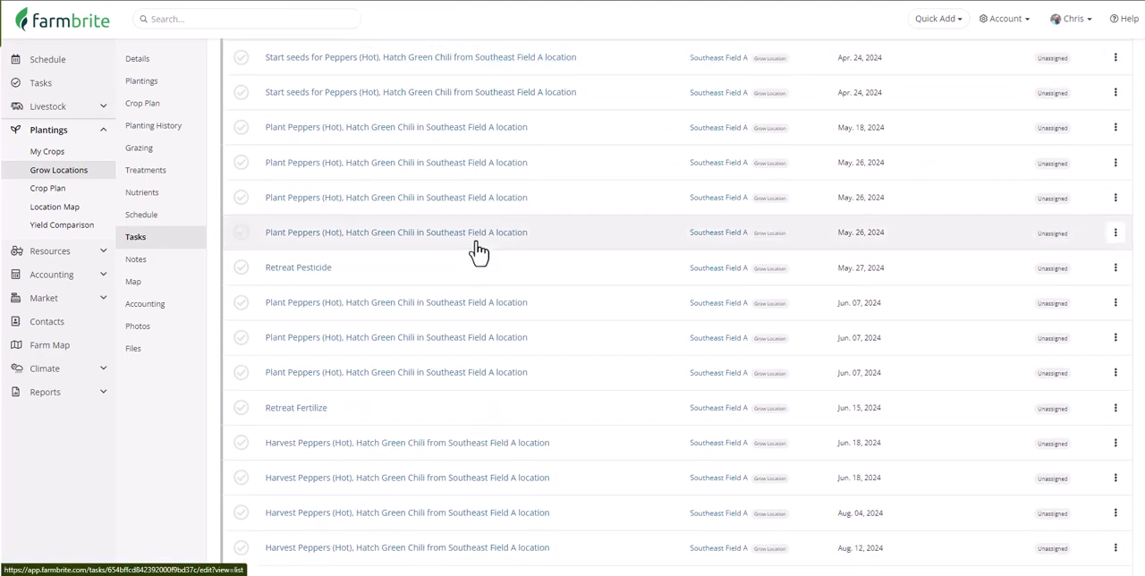
pyautogui.scroll(-1, 477, 250)
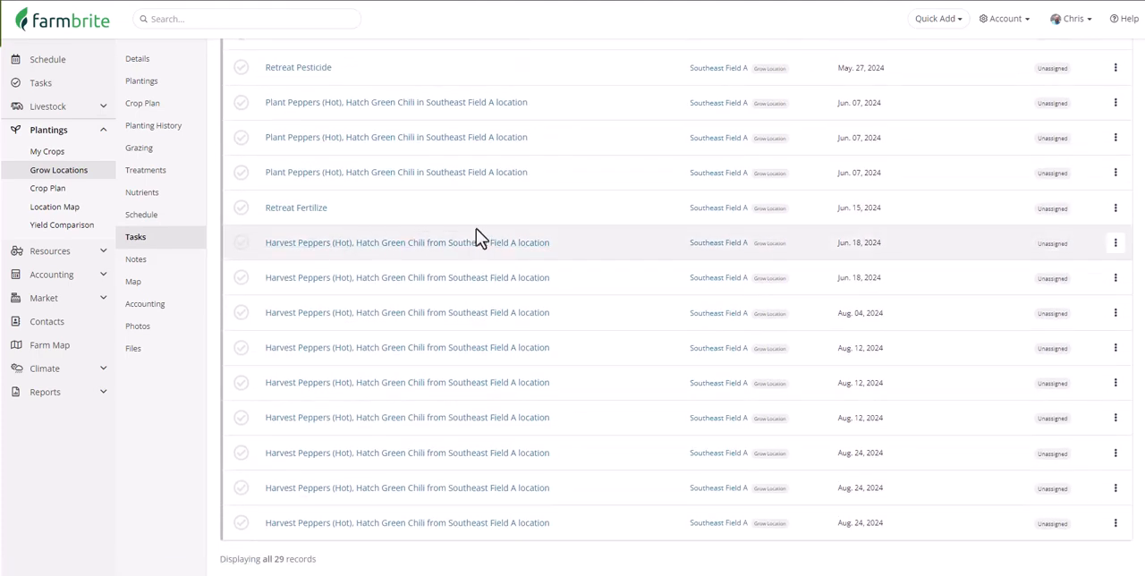
pyautogui.scroll(4, 478, 238)
pyautogui.scroll(5, 476, 235)
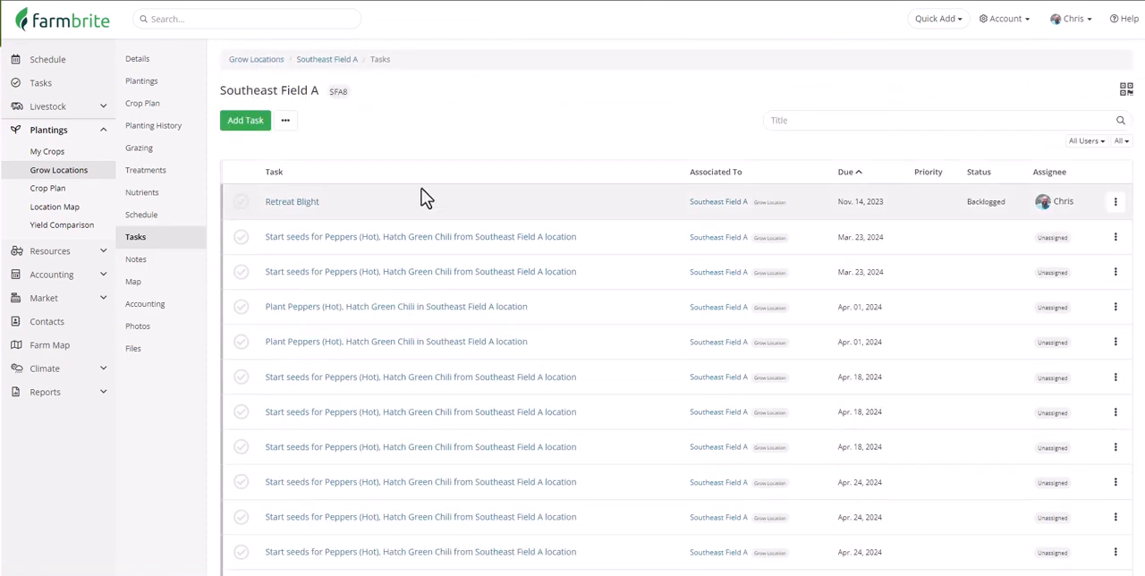
# Start a new task for the field titled "Scout for bugs and take notes in Farmbrite" with the status To Do.
pyautogui.click(257, 134)
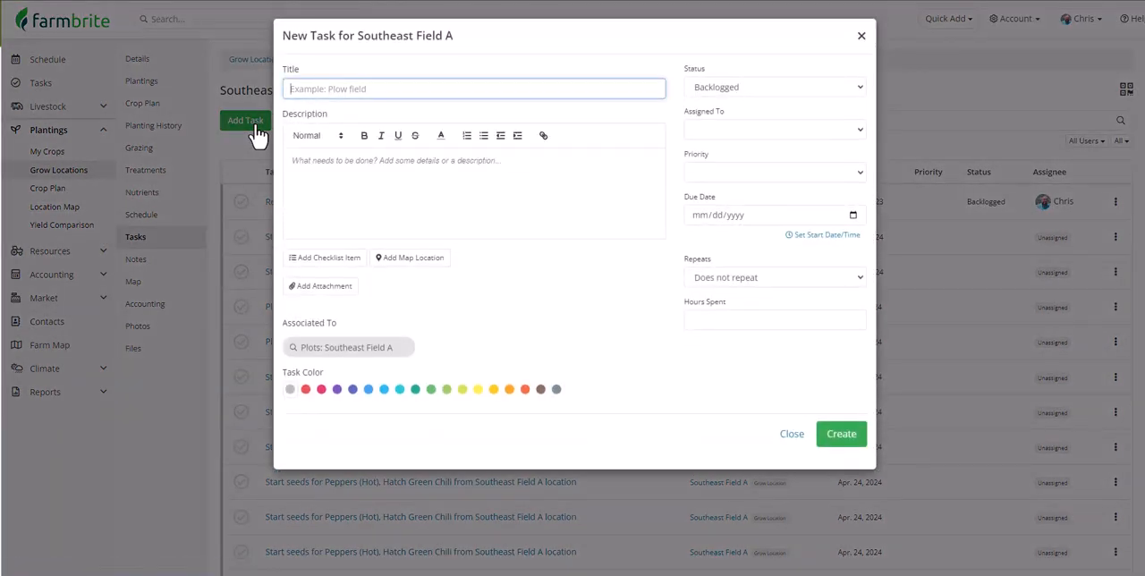
pyautogui.click(376, 88)
pyautogui.write('Scout for bugs and take notes in Farmbrite')
pyautogui.click(720, 89)
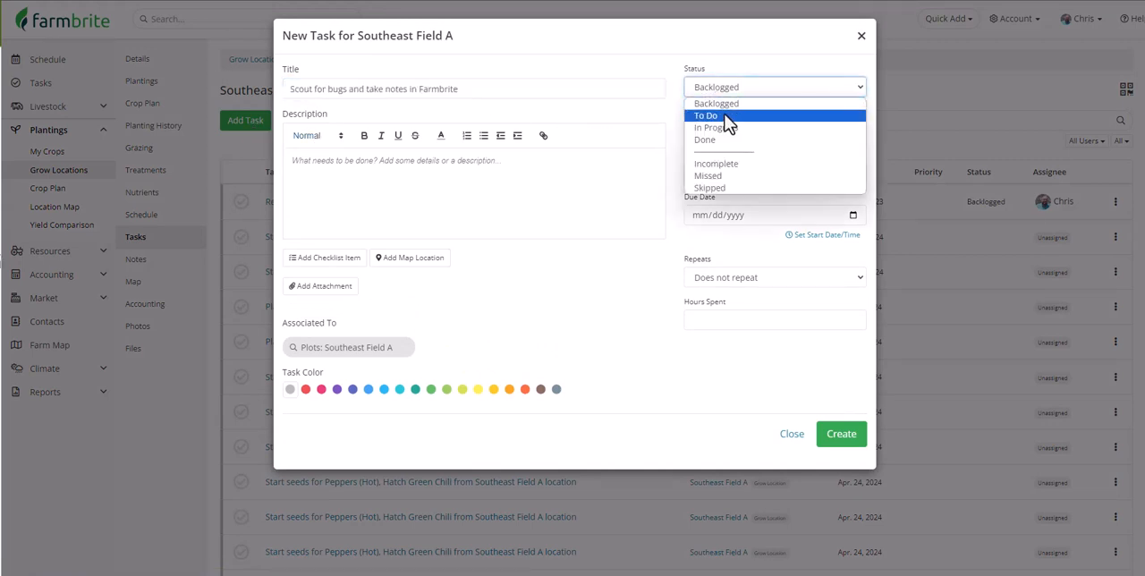
pyautogui.click(729, 117)
# Assign the scouting task to a team member with Highest priority and a due date of 05/30/2024.
pyautogui.click(743, 129)
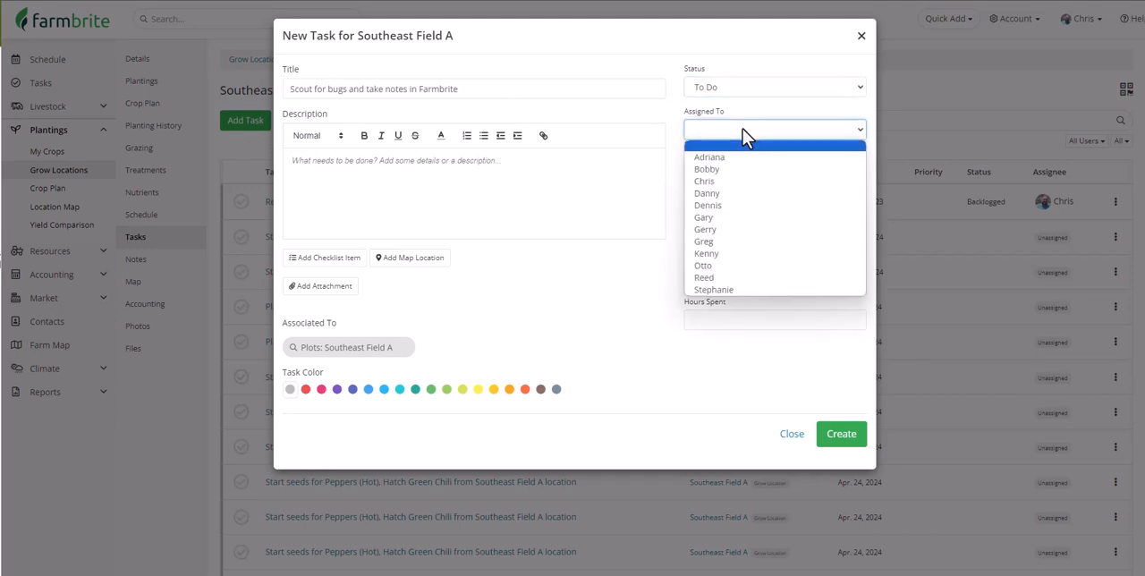
pyautogui.click(752, 254)
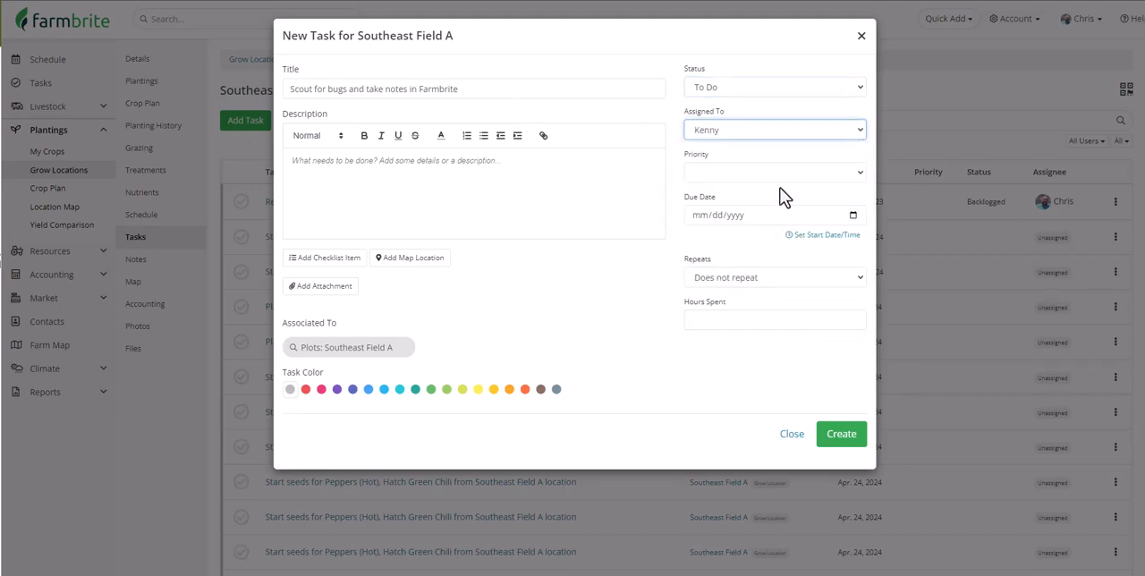
pyautogui.click(774, 175)
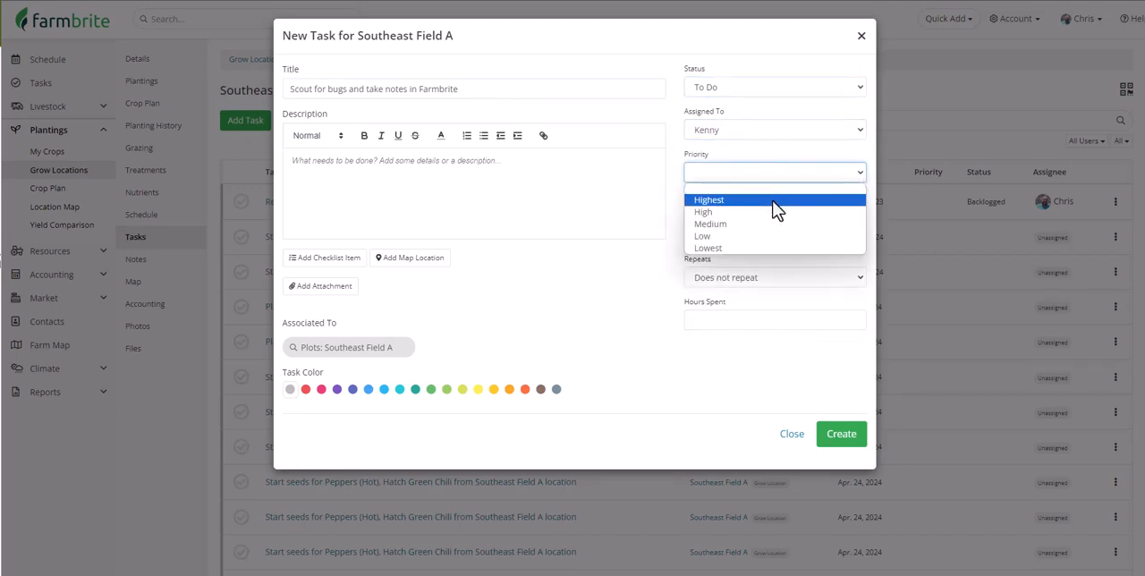
pyautogui.click(775, 202)
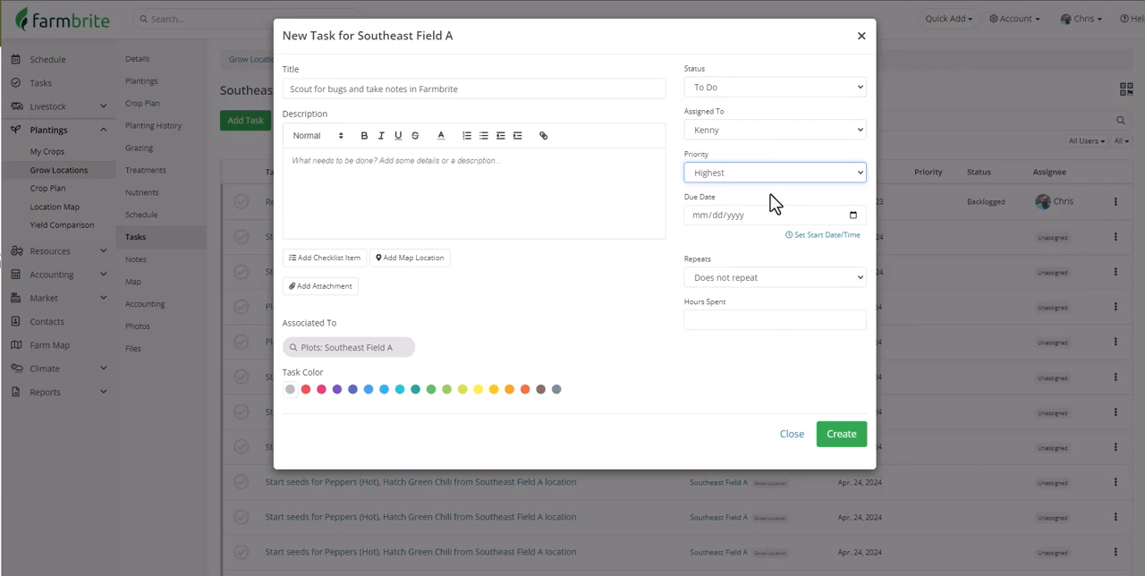
pyautogui.click(853, 215)
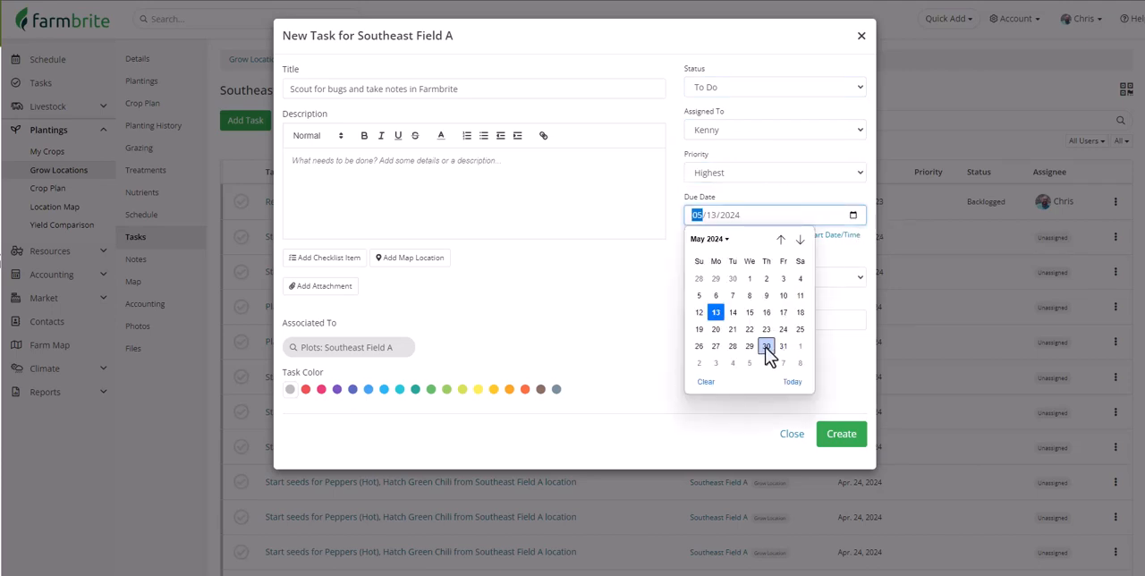
pyautogui.click(766, 351)
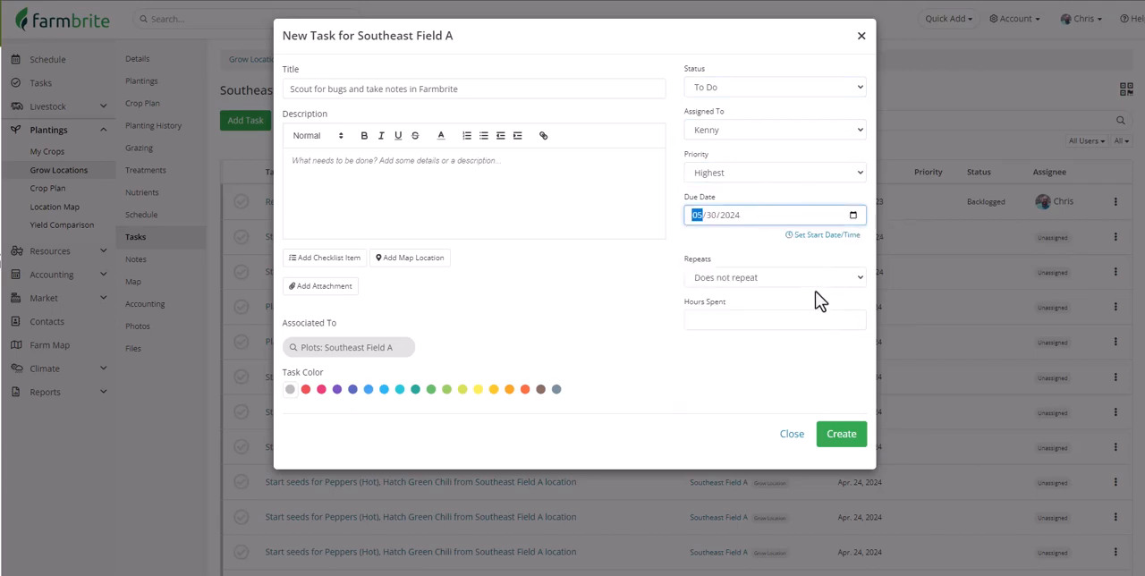
# Enter the description "Check for bugs through all the beds in Southeast Field A." and assigned checklist items for bug checks, notes, picture uploads and technician notification.
pyautogui.click(540, 164)
pyautogui.write('Check for bugs through all the beds in Southeast Field A.')
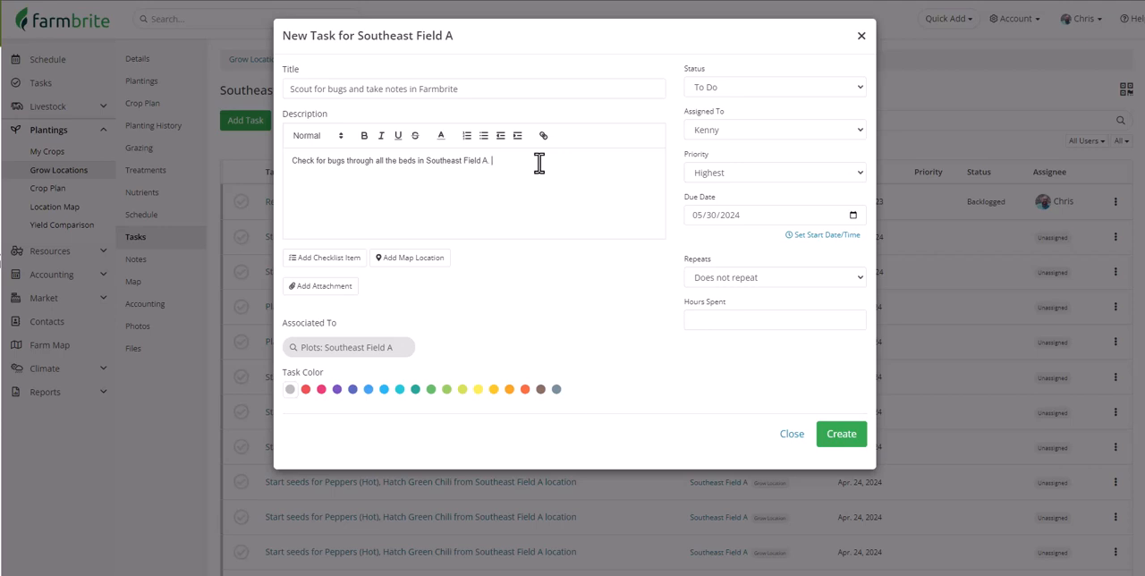
pyautogui.click(349, 258)
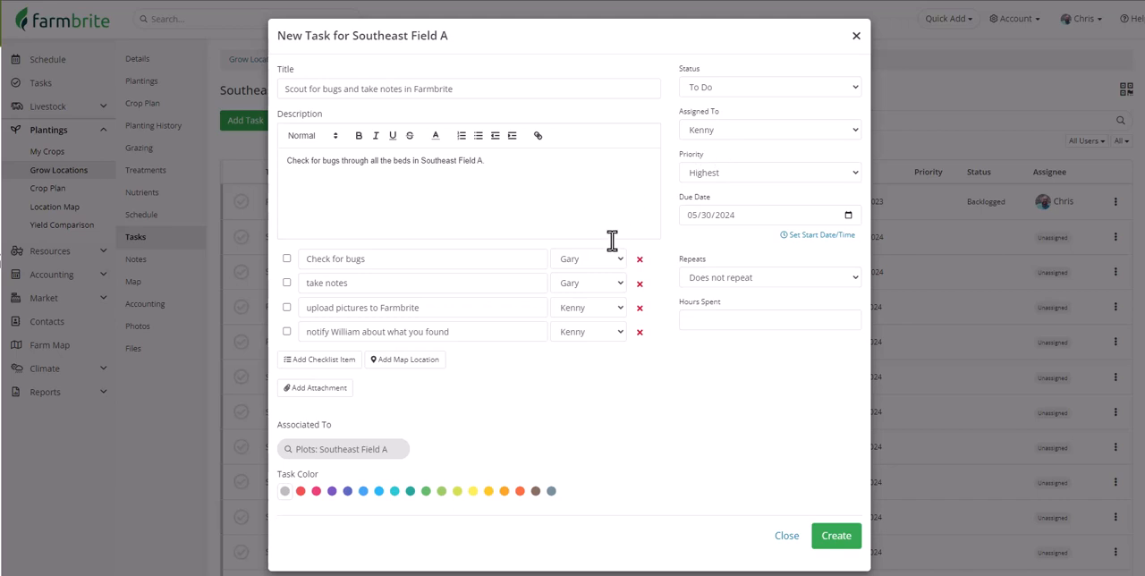
# Add a map location to the scouting task and create the task.
pyautogui.click(441, 370)
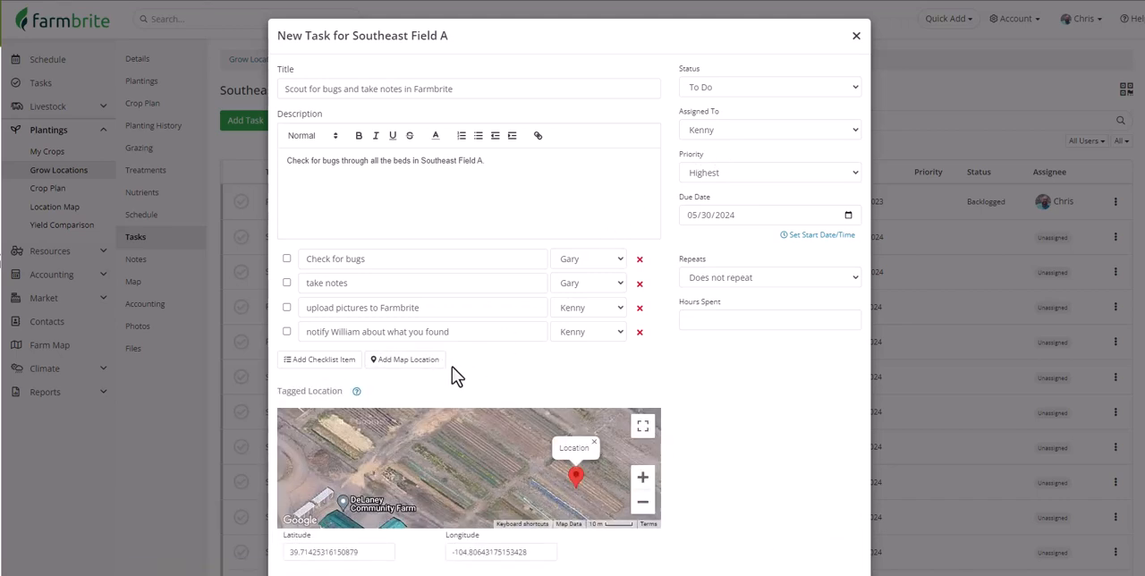
pyautogui.scroll(-3, 452, 372)
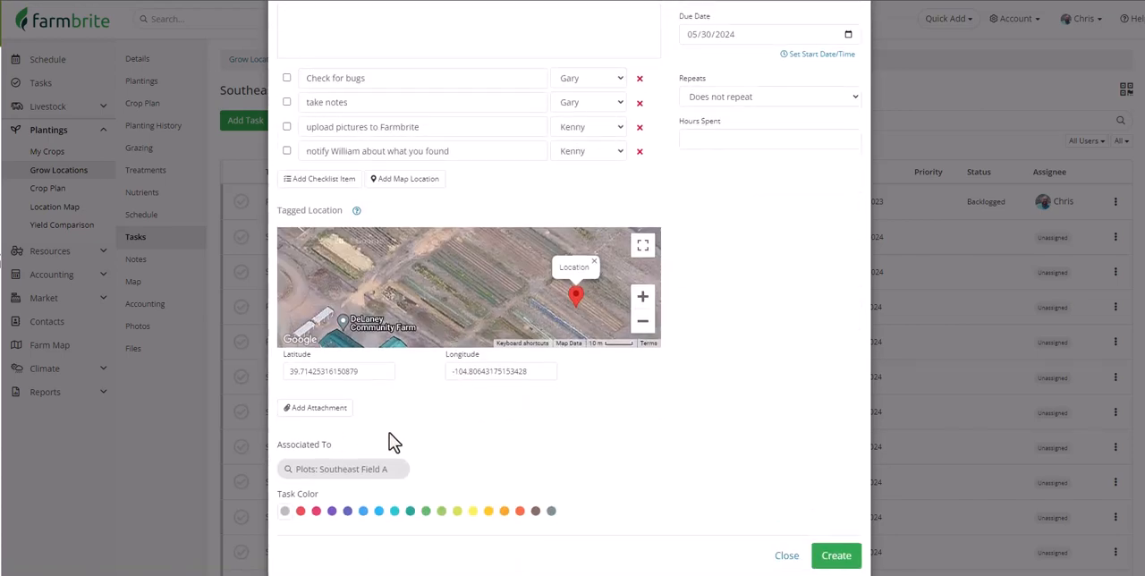
pyautogui.click(840, 556)
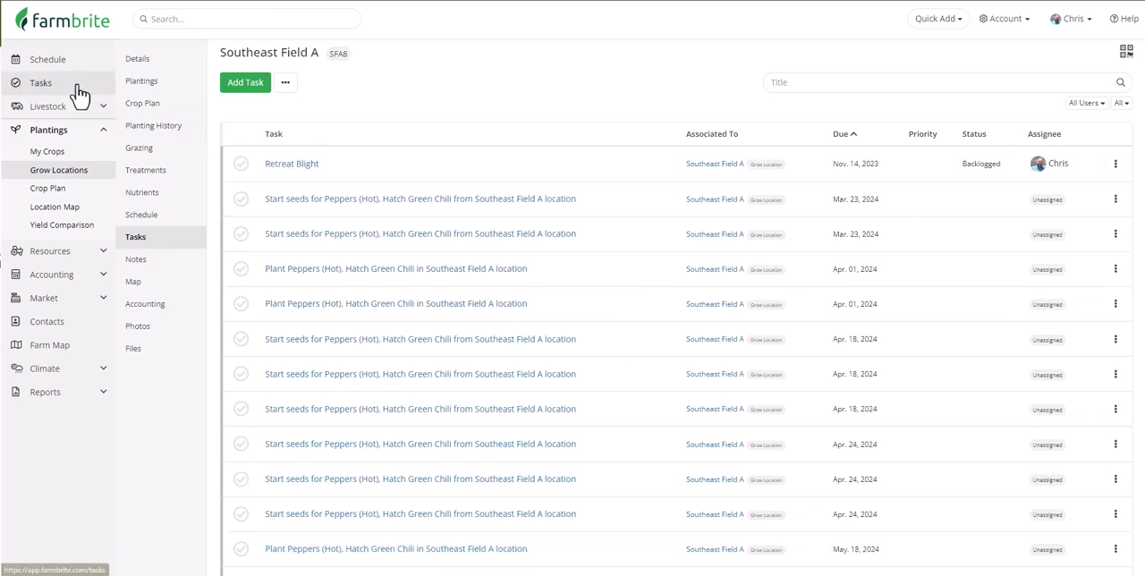
pyautogui.scroll(-1, 87, 72)
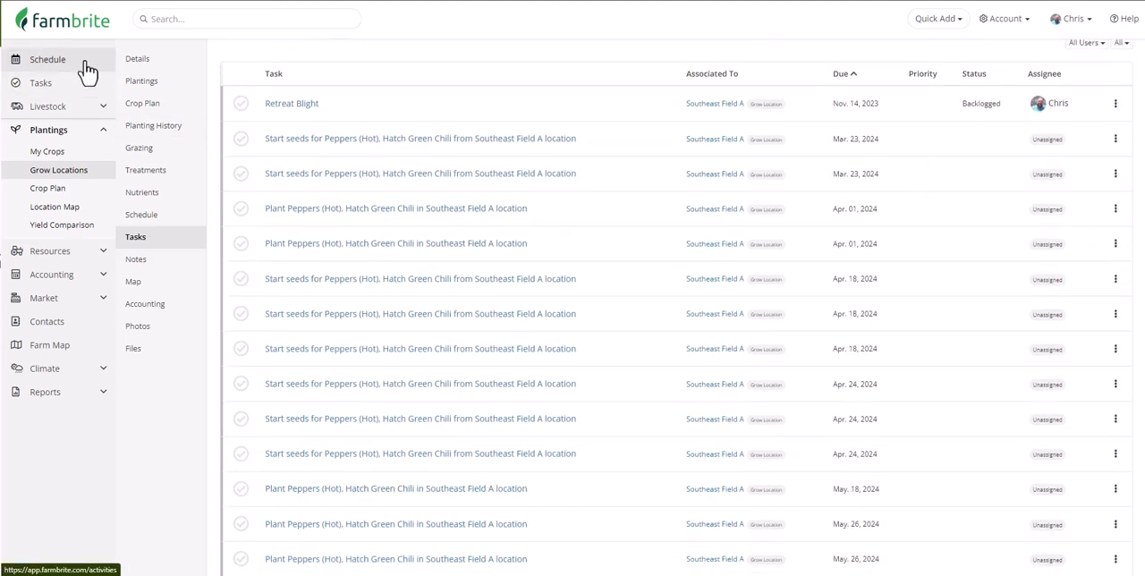
# Start a new note for Southeast Field A saying aphids were found on the peppers and the technician must be called to spray again.
pyautogui.click(172, 272)
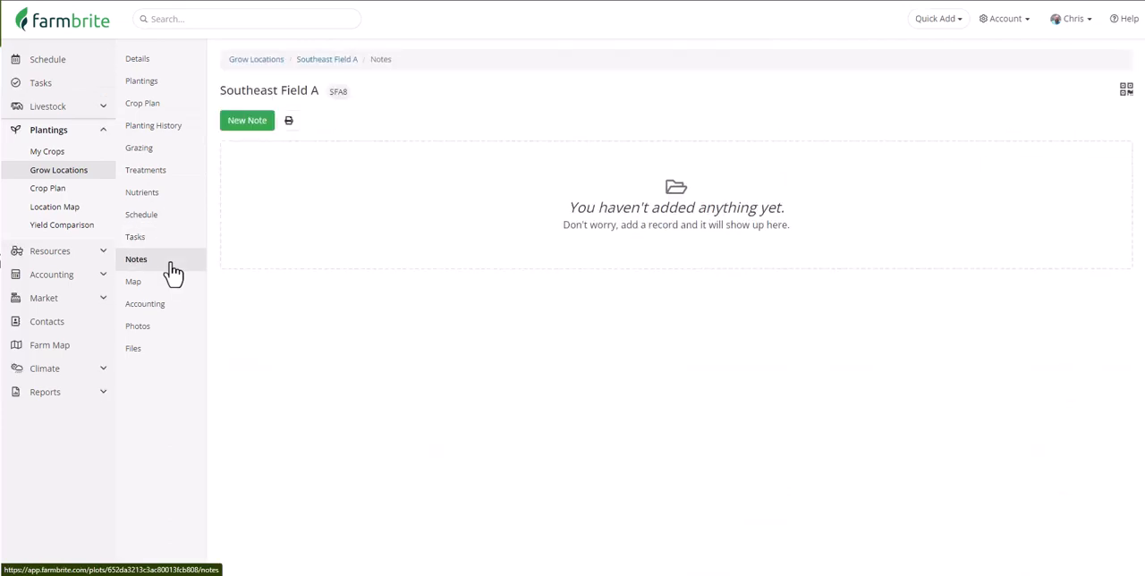
pyautogui.click(260, 124)
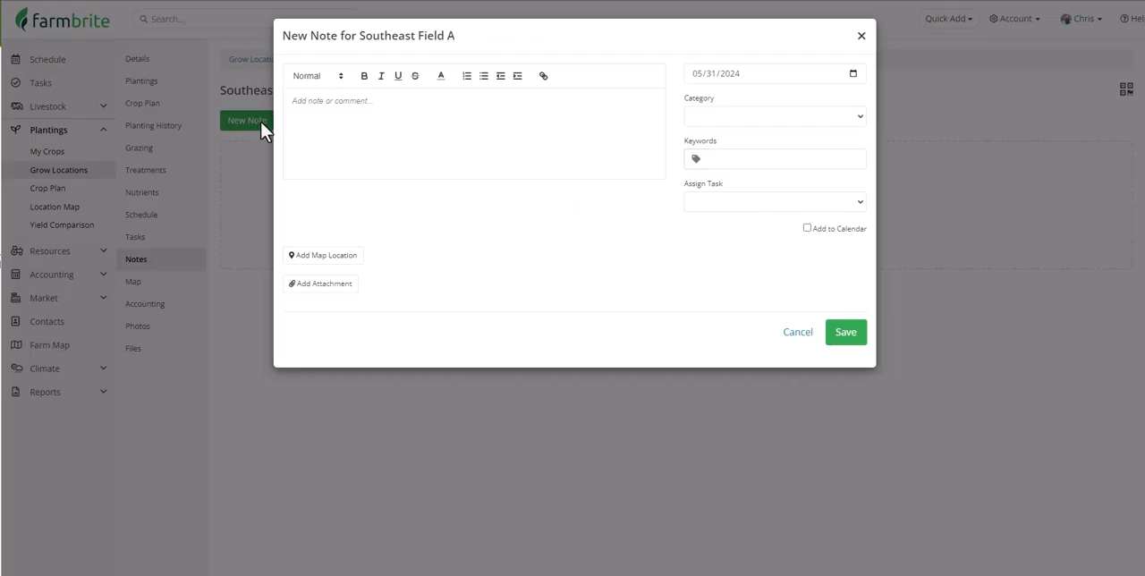
pyautogui.write('Found some aphids on the peppers, need to call William and have him spray again')
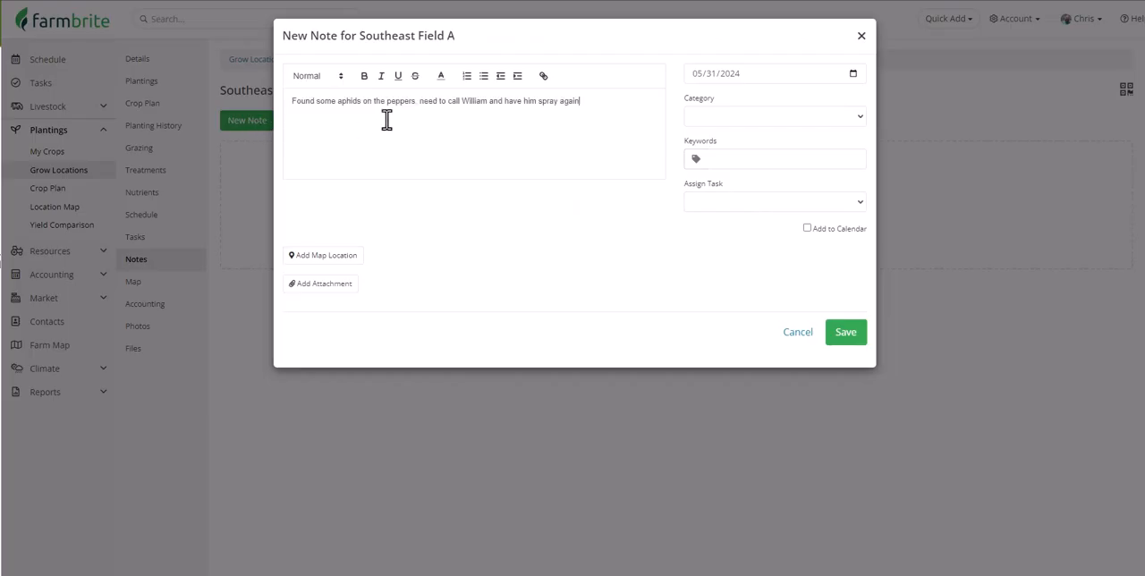
# Categorize the note as Insects, assign its task to a team member, add it to the calendar and save it.
pyautogui.click(734, 122)
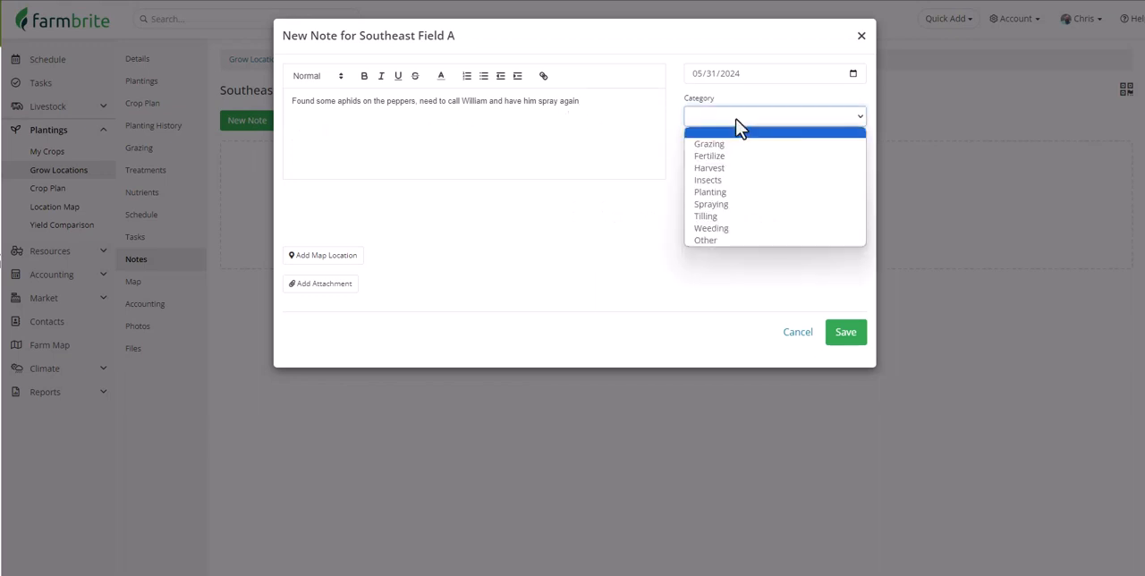
pyautogui.click(744, 179)
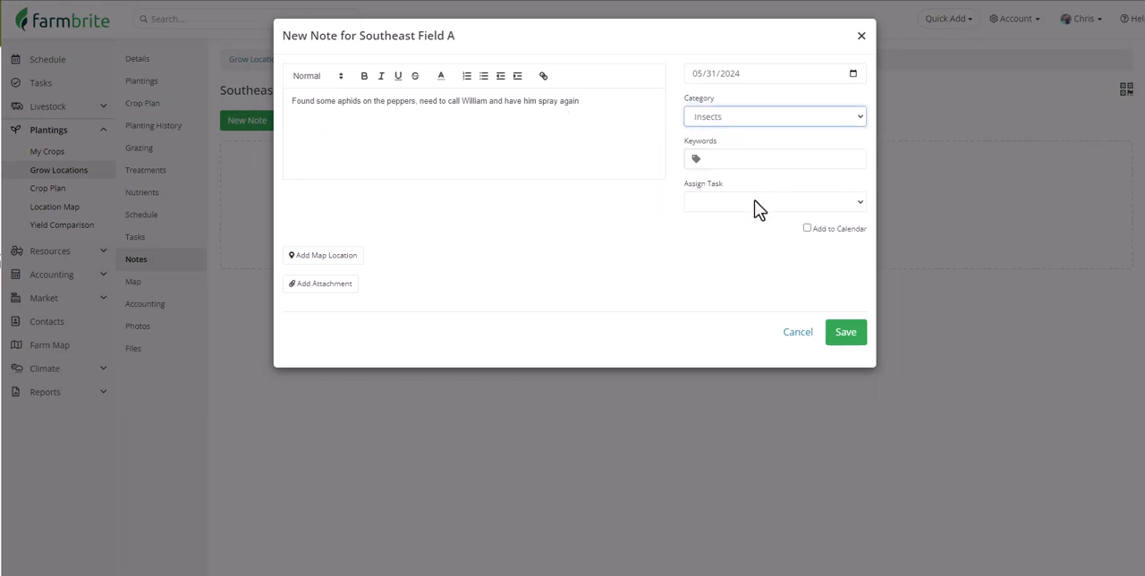
pyautogui.click(758, 208)
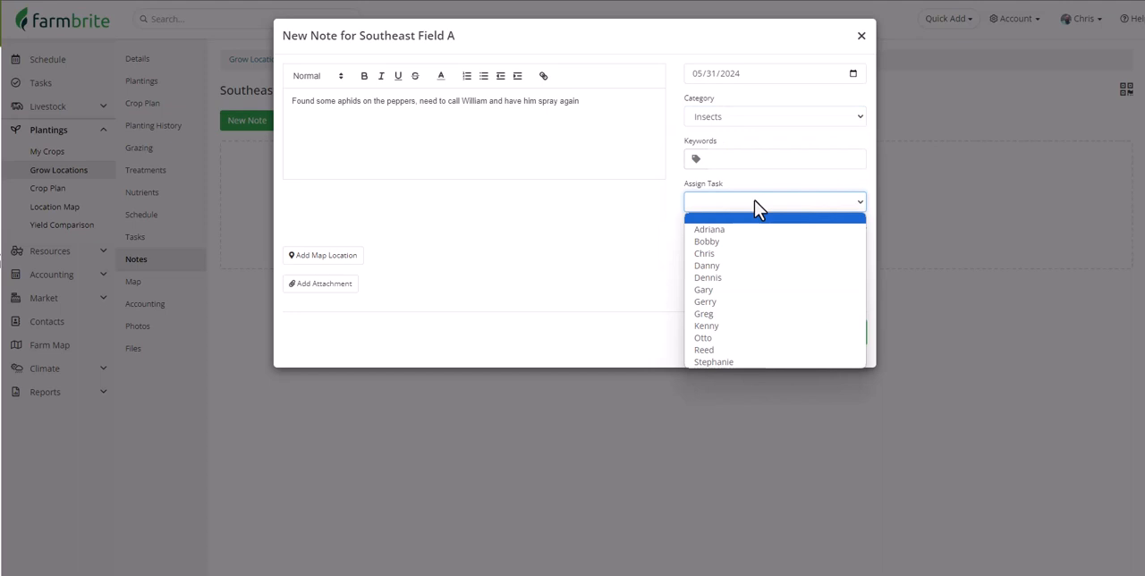
pyautogui.click(761, 328)
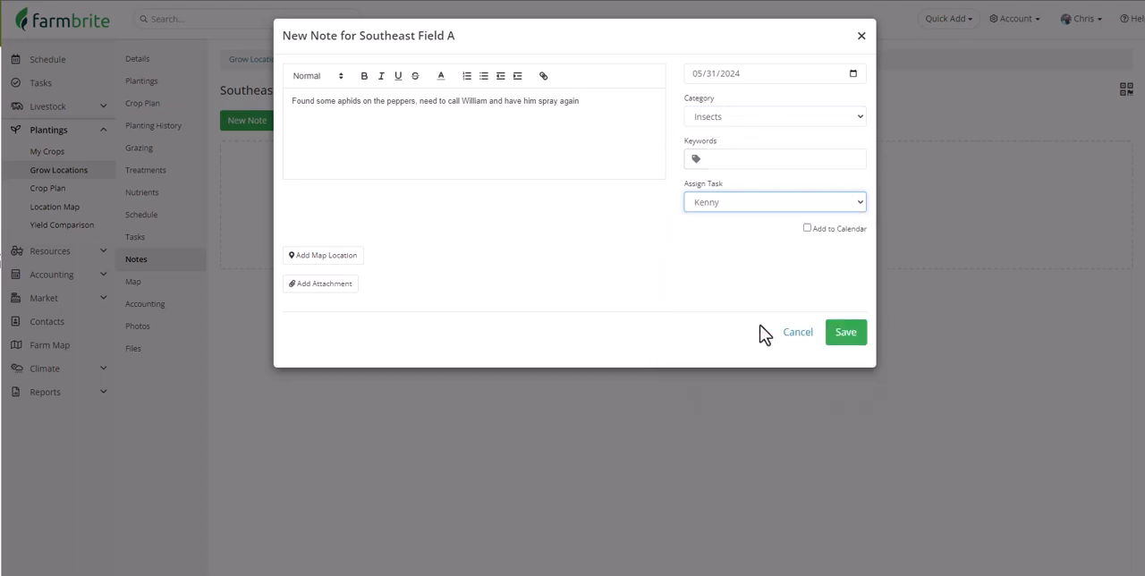
pyautogui.click(808, 230)
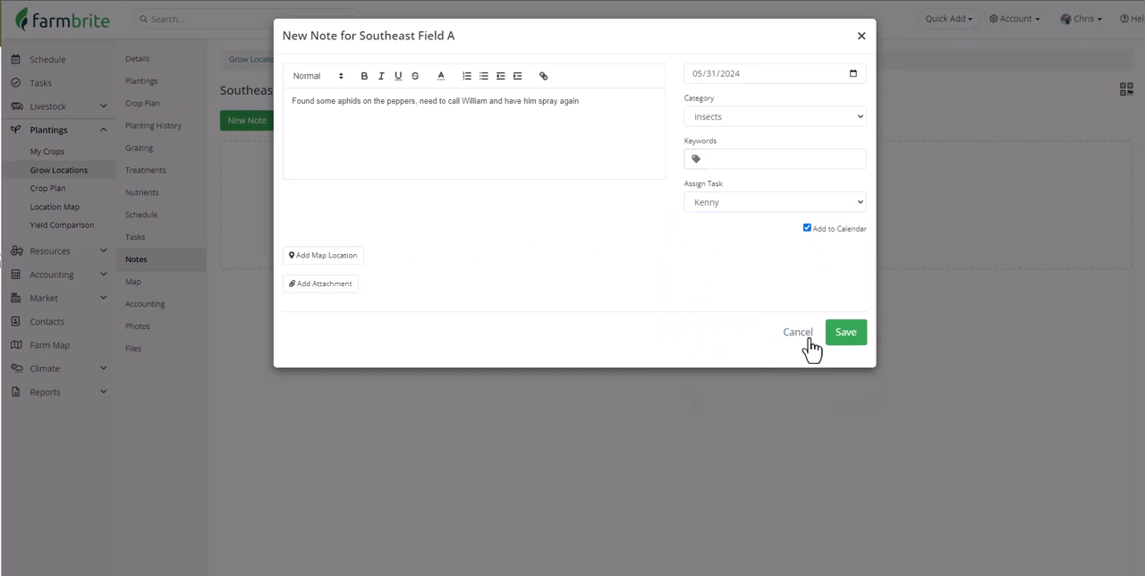
pyautogui.click(844, 338)
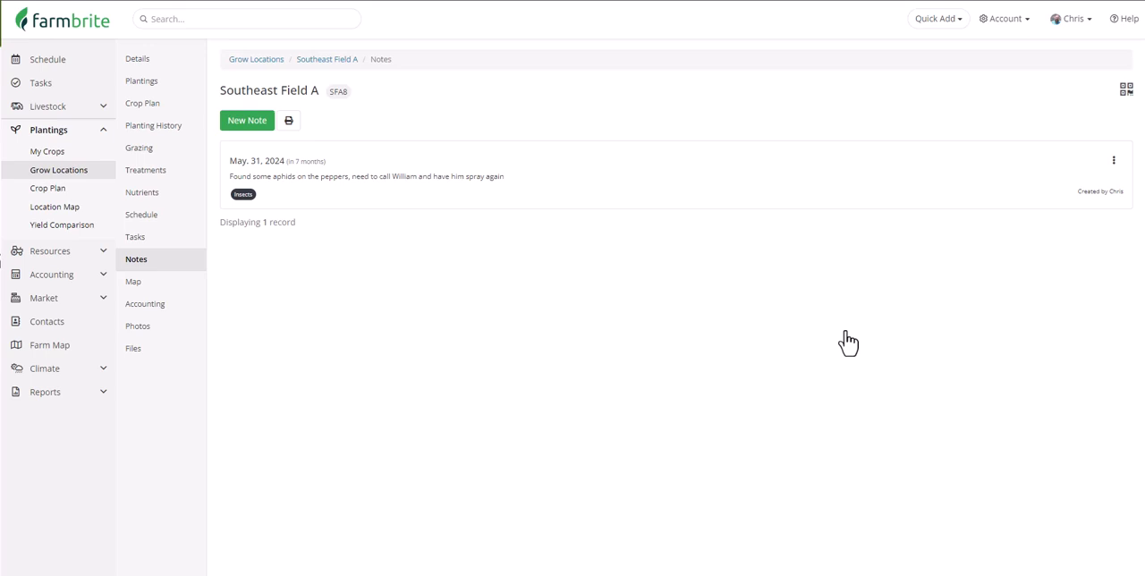
# Start a new expense transaction for the field with an amount of $235 and Springfield Supplies as the payee.
pyautogui.click(179, 313)
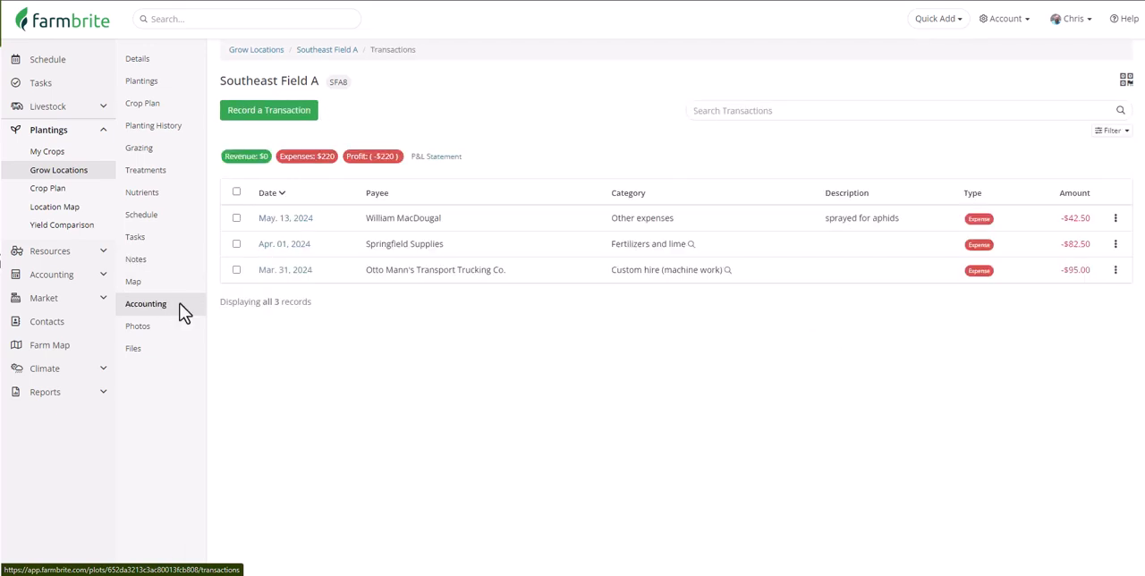
pyautogui.click(273, 115)
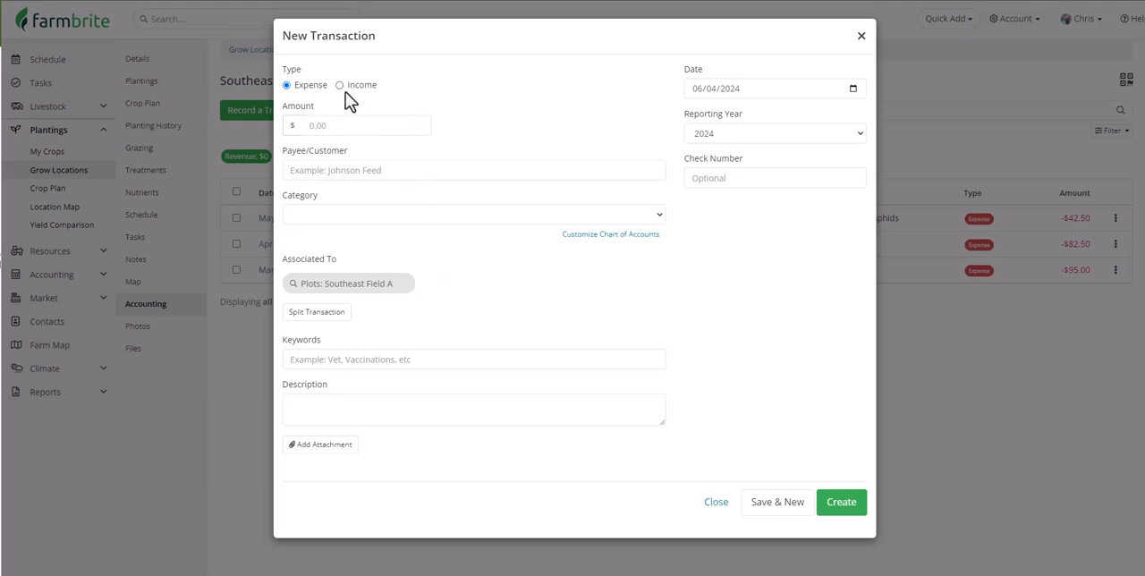
pyautogui.click(360, 131)
pyautogui.write('235')
pyautogui.click(380, 171)
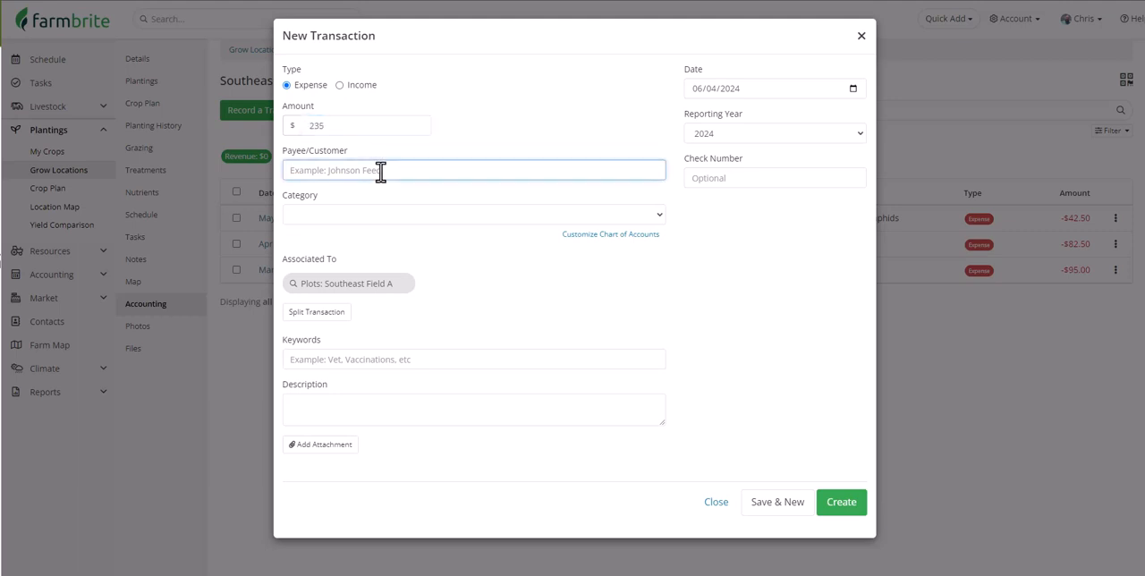
pyautogui.write('Springfield Supplies')
# Assign the expense to the Supplies category and create the transaction.
pyautogui.click(389, 215)
pyautogui.scroll(-2, 403, 275)
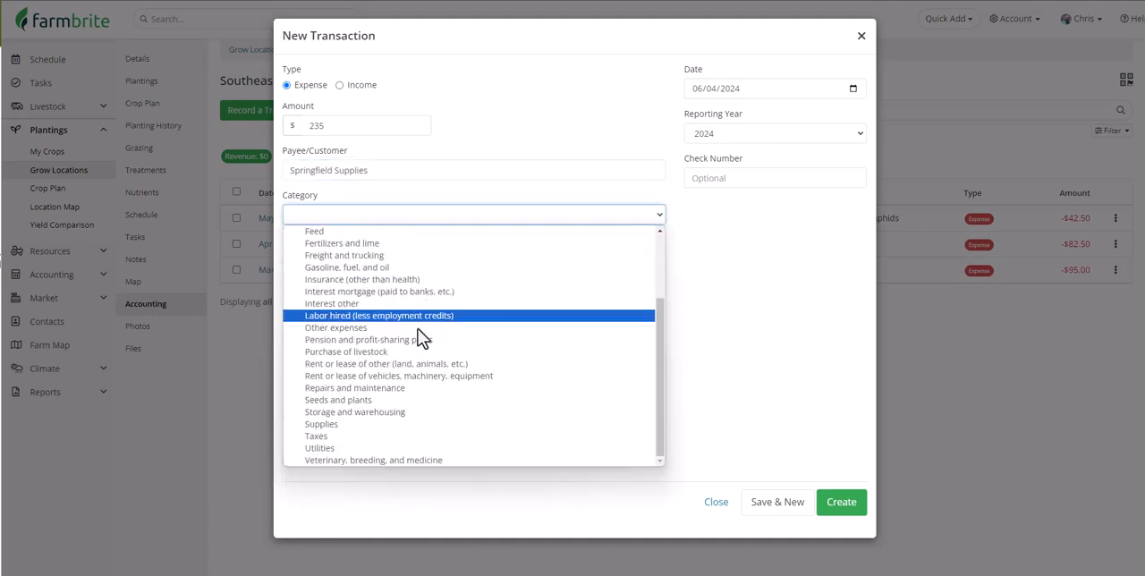
pyautogui.click(489, 424)
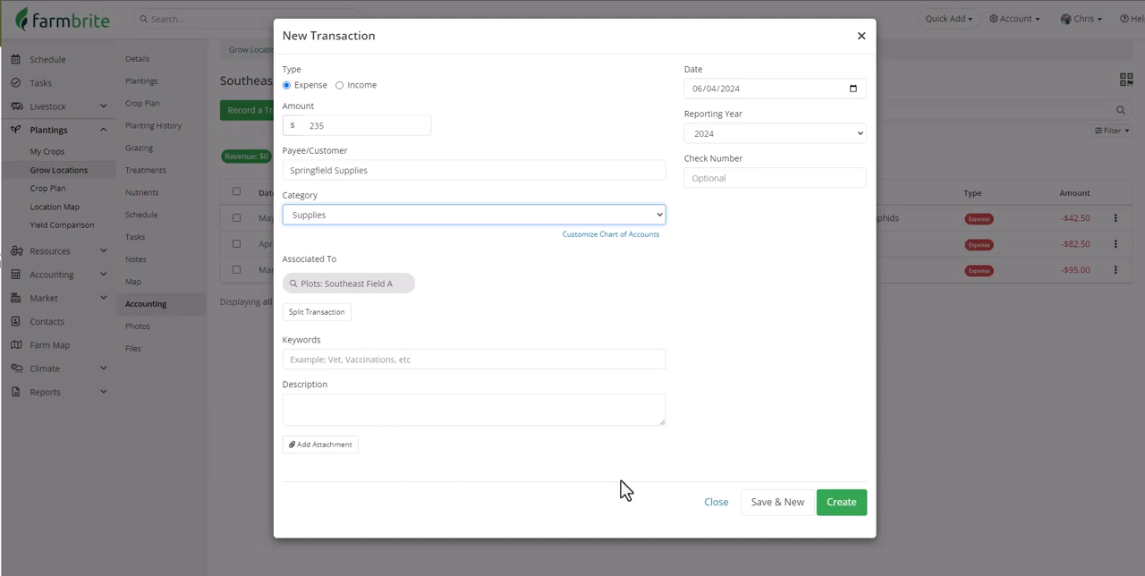
pyautogui.click(840, 502)
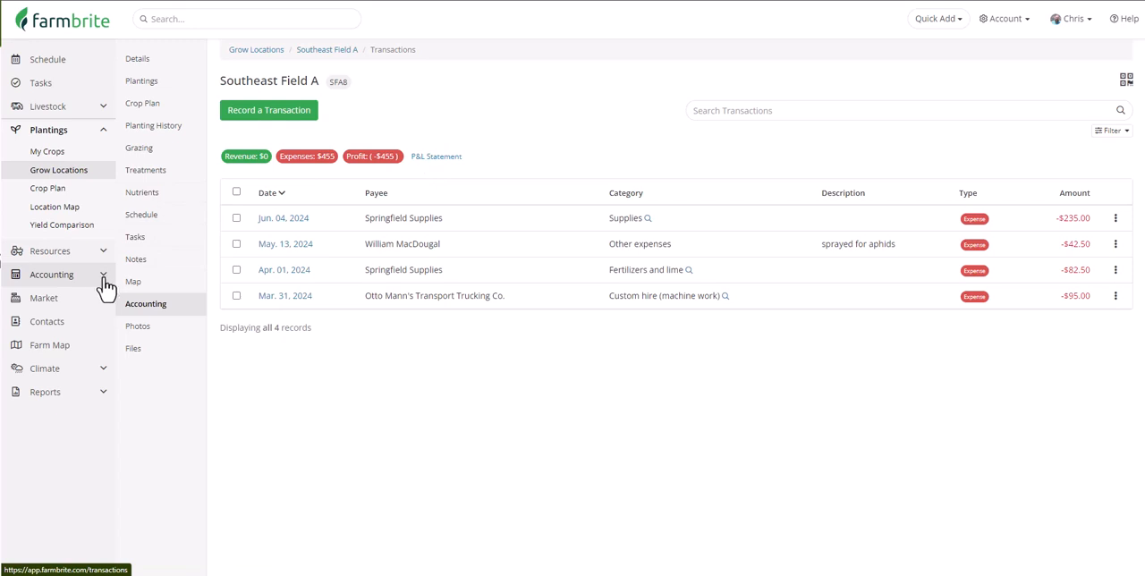
# Add the Aphids image to the photos of Southeast Field A.
pyautogui.click(179, 330)
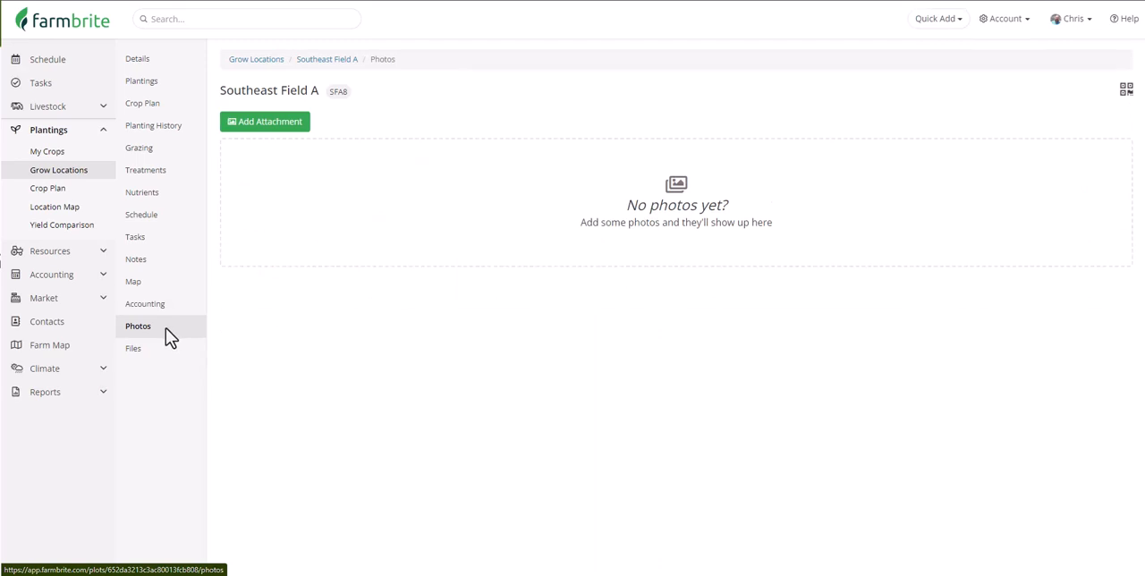
pyautogui.click(268, 129)
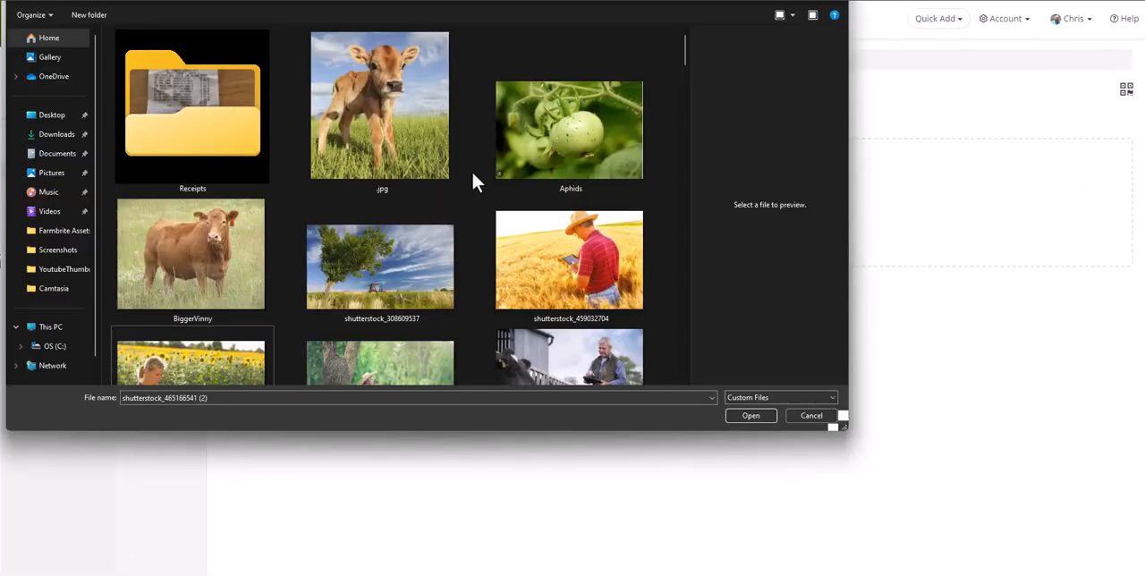
pyautogui.doubleClick(534, 161)
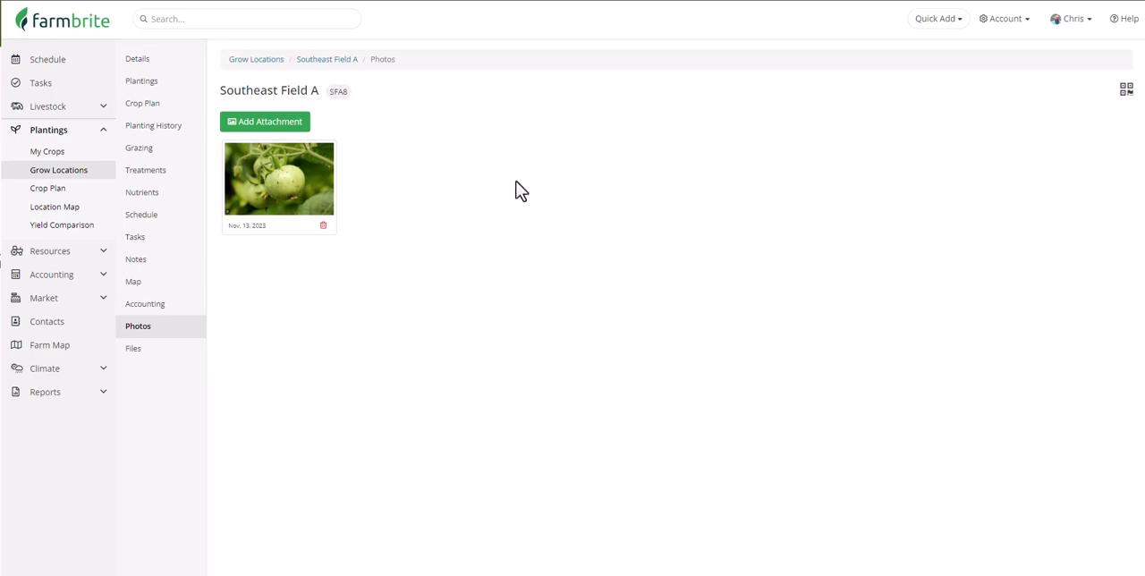
# Upload the "Plot Survey Southeast Field A" document to the field's files.
pyautogui.click(178, 357)
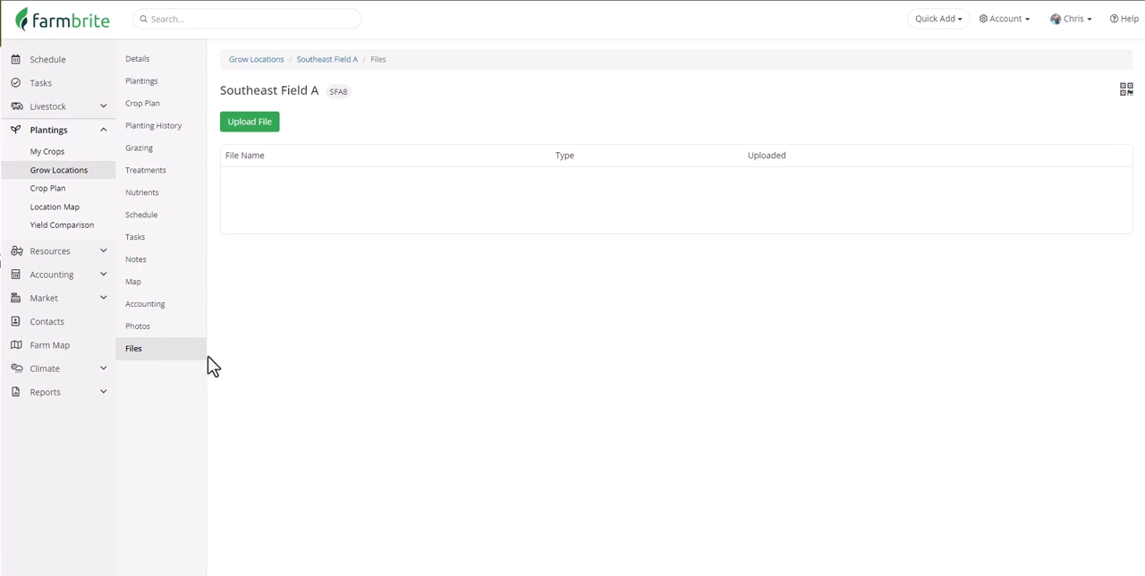
pyautogui.click(235, 122)
pyautogui.click(206, 72)
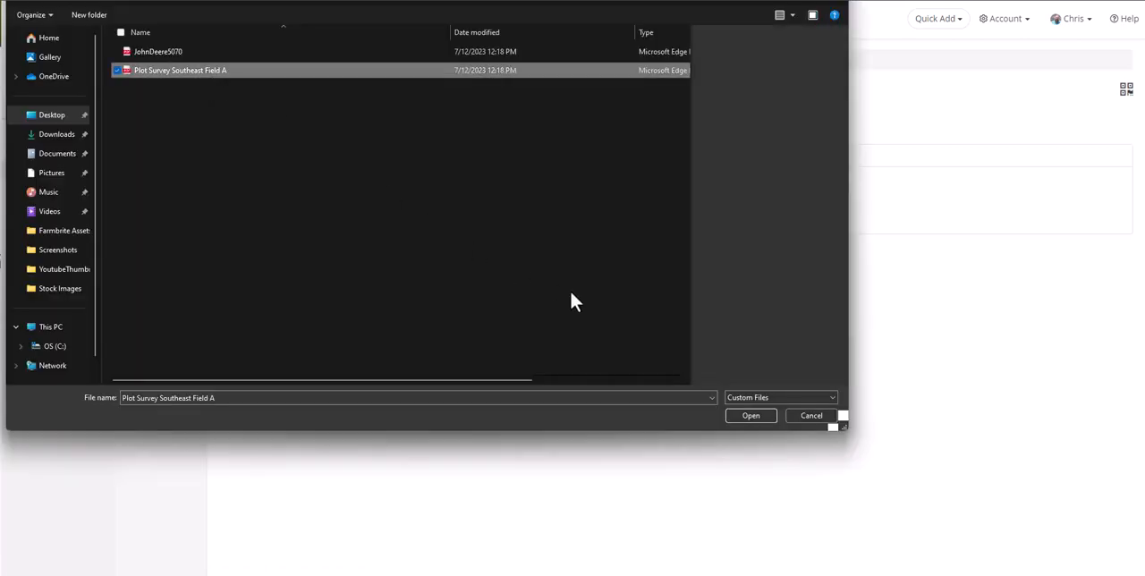
pyautogui.click(751, 415)
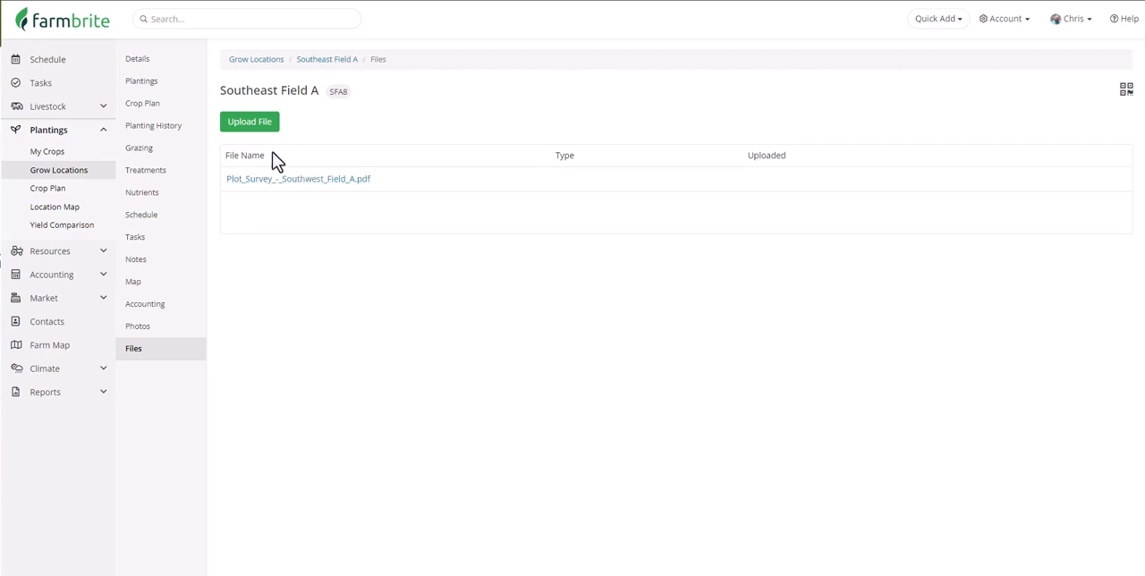
# Open the harvest records of the Peppers (Hot), Hatch Green Chili planting in Bed O1 of Southeast Field A.
pyautogui.click(166, 89)
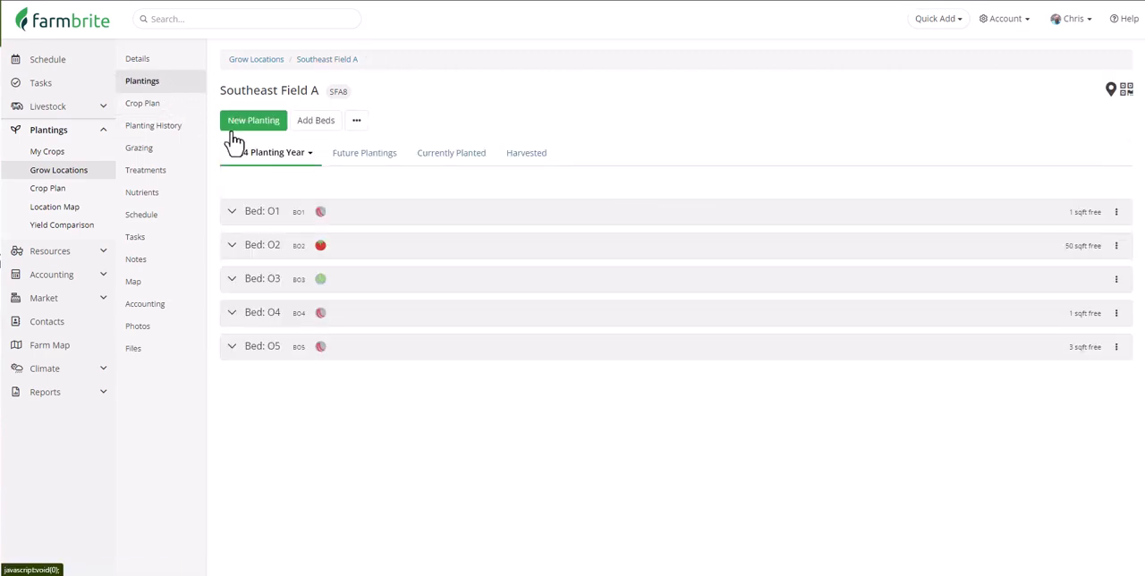
pyautogui.click(232, 211)
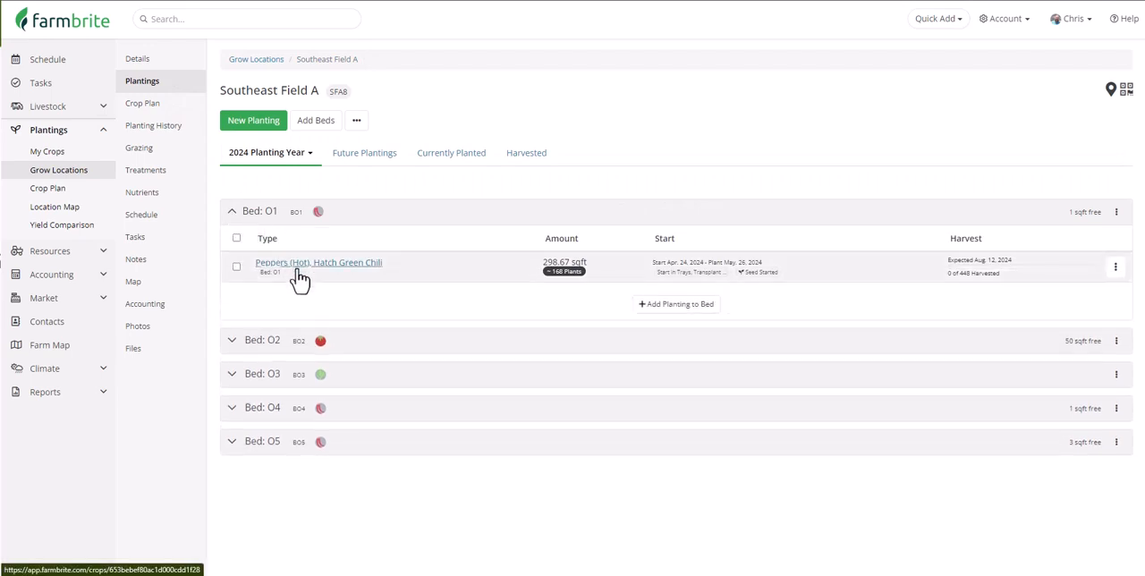
pyautogui.click(299, 268)
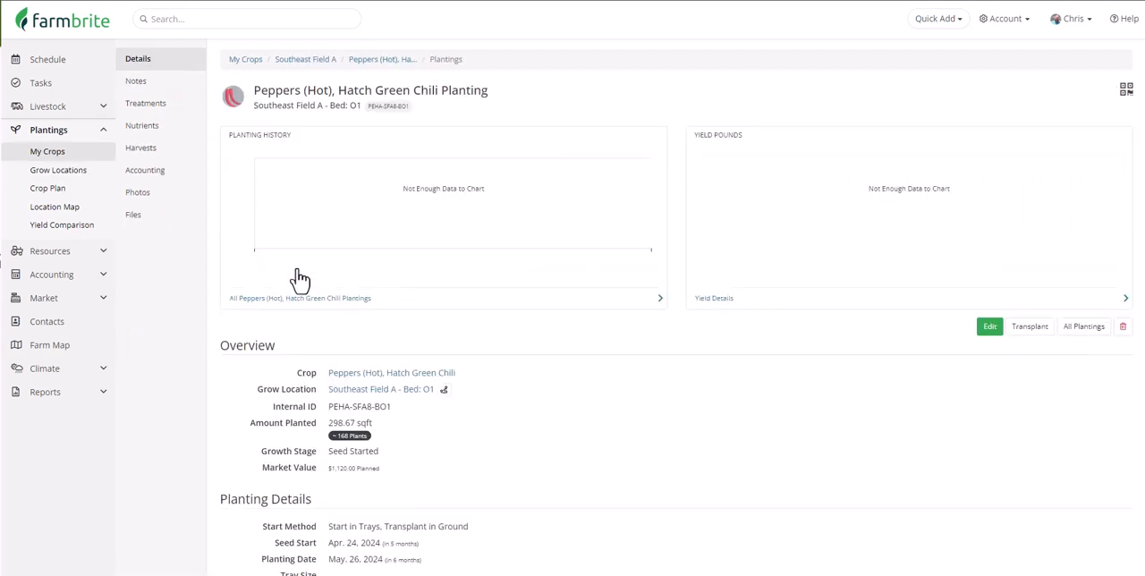
pyautogui.click(184, 157)
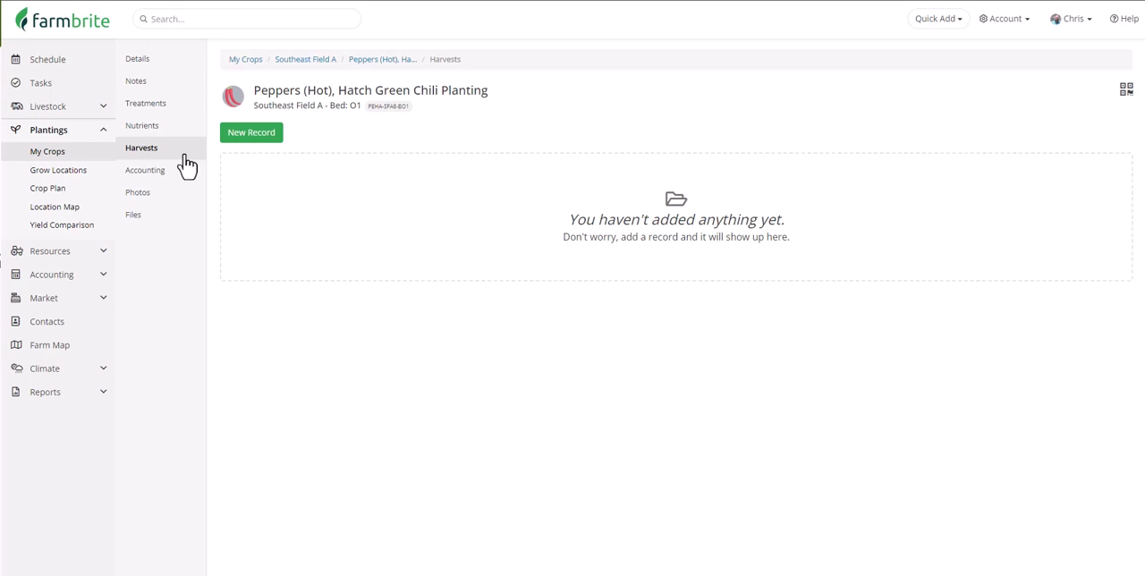
# Record and save a harvest of 287 pounds with grade A for the Hatch Green Chili planting.
pyautogui.click(260, 134)
pyautogui.click(497, 72)
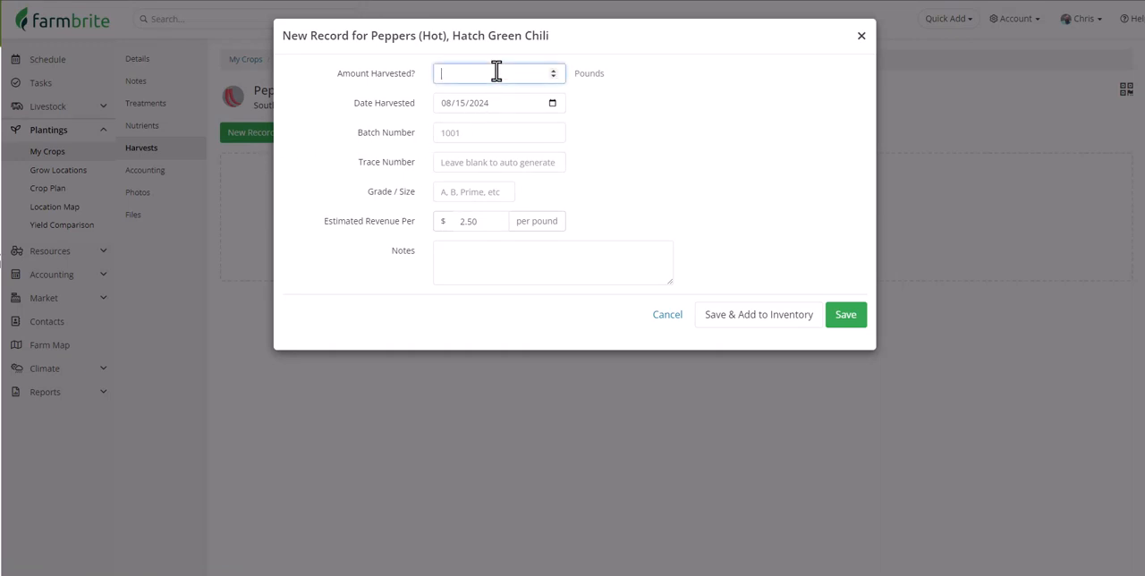
pyautogui.write('287')
pyautogui.click(483, 191)
pyautogui.write('A')
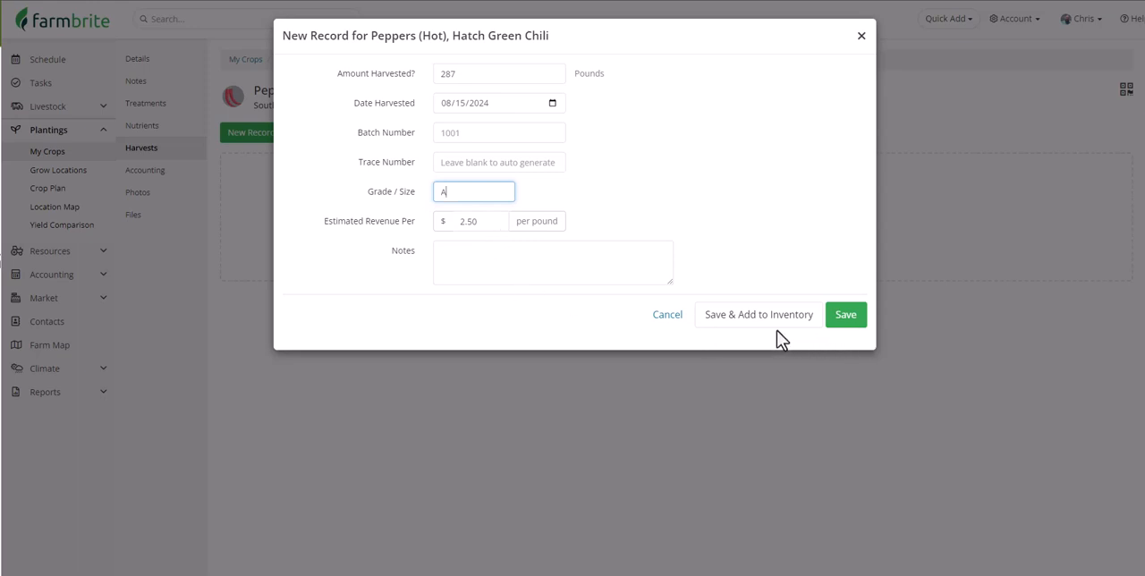
pyautogui.click(832, 324)
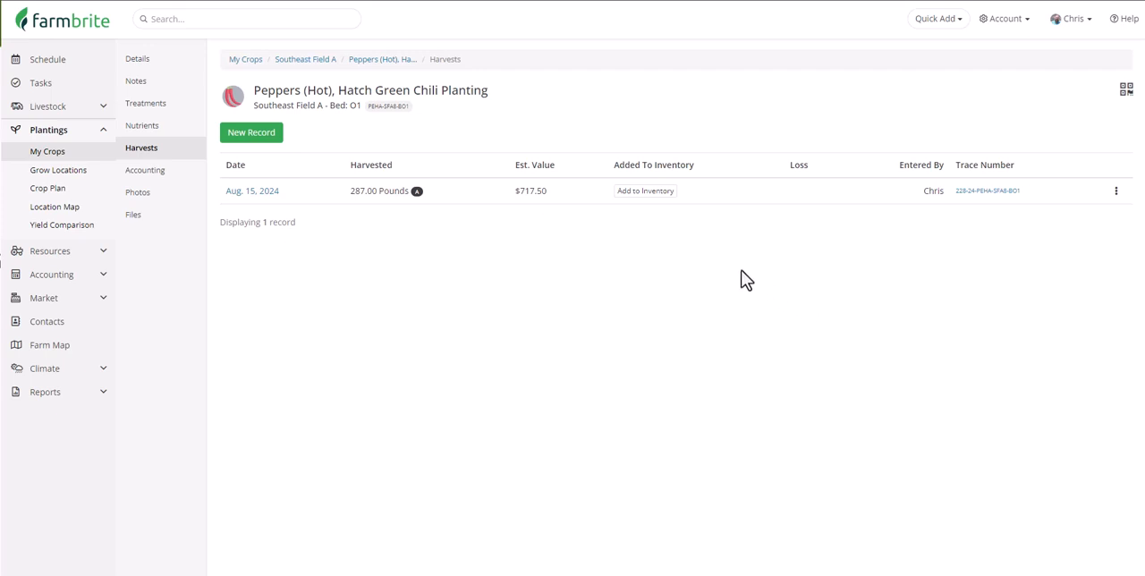
# Find Peppers (Hot), Hatch Green Chili among all crops and view its plantings and the hot pepper variety yield comparison.
pyautogui.click(80, 158)
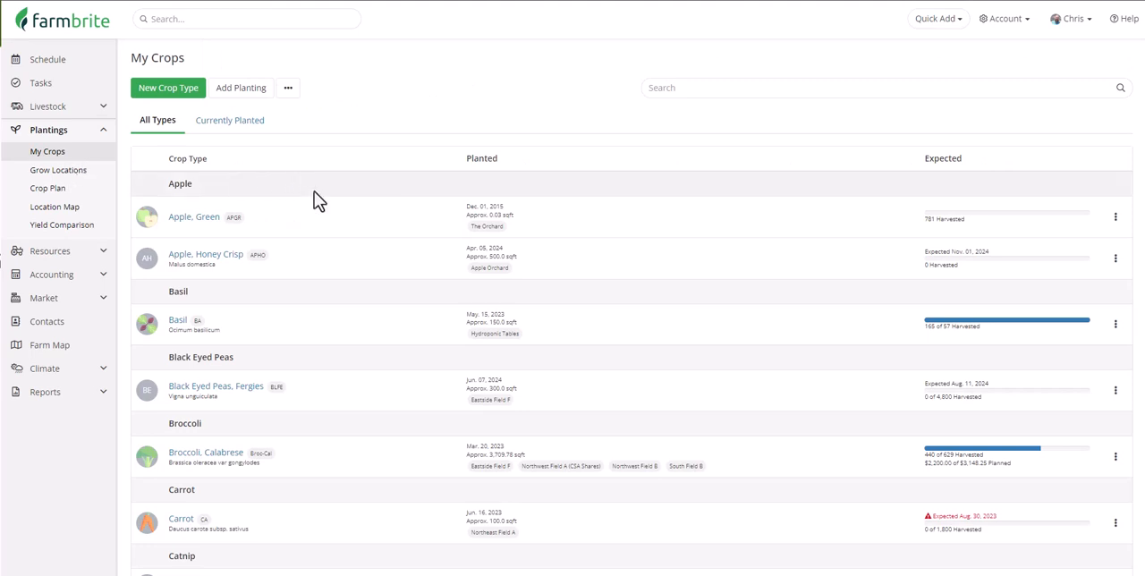
pyautogui.scroll(-3, 314, 192)
pyautogui.scroll(-3, 314, 191)
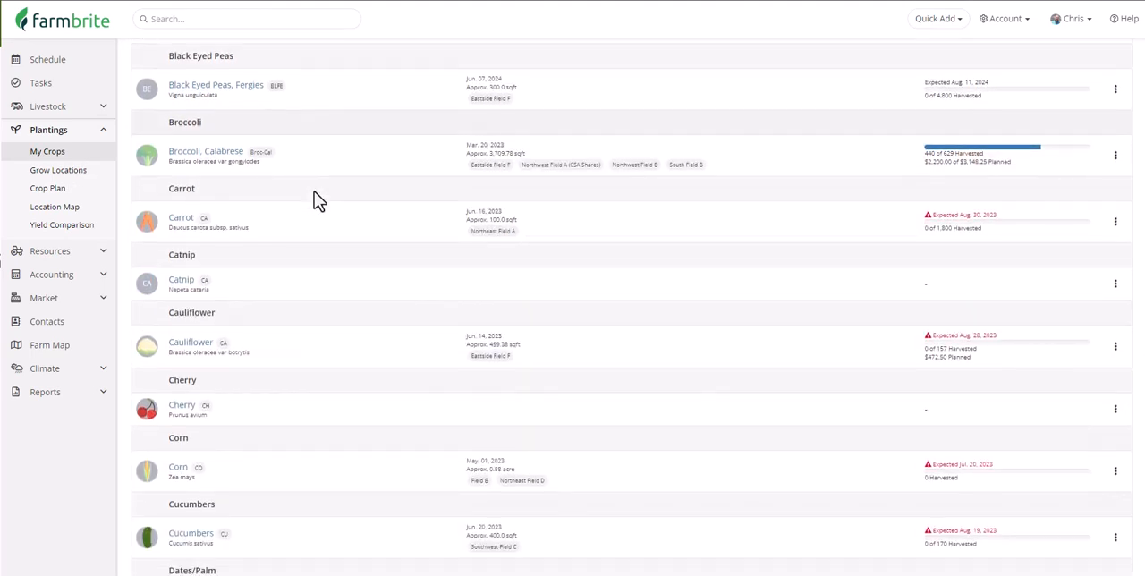
pyautogui.scroll(-3, 314, 192)
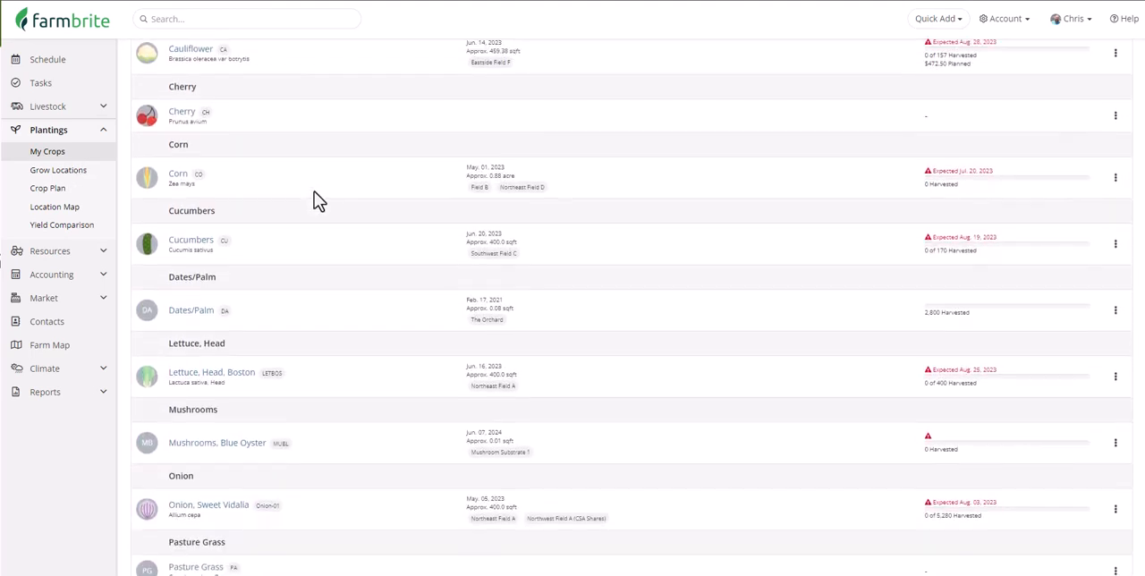
pyautogui.scroll(-3, 314, 192)
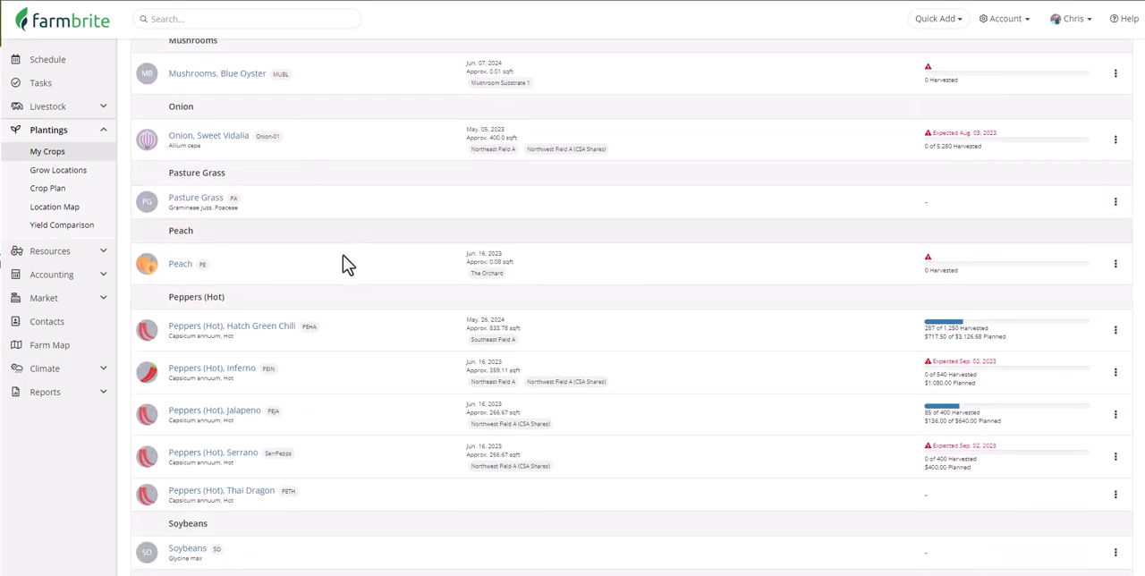
pyautogui.click(280, 328)
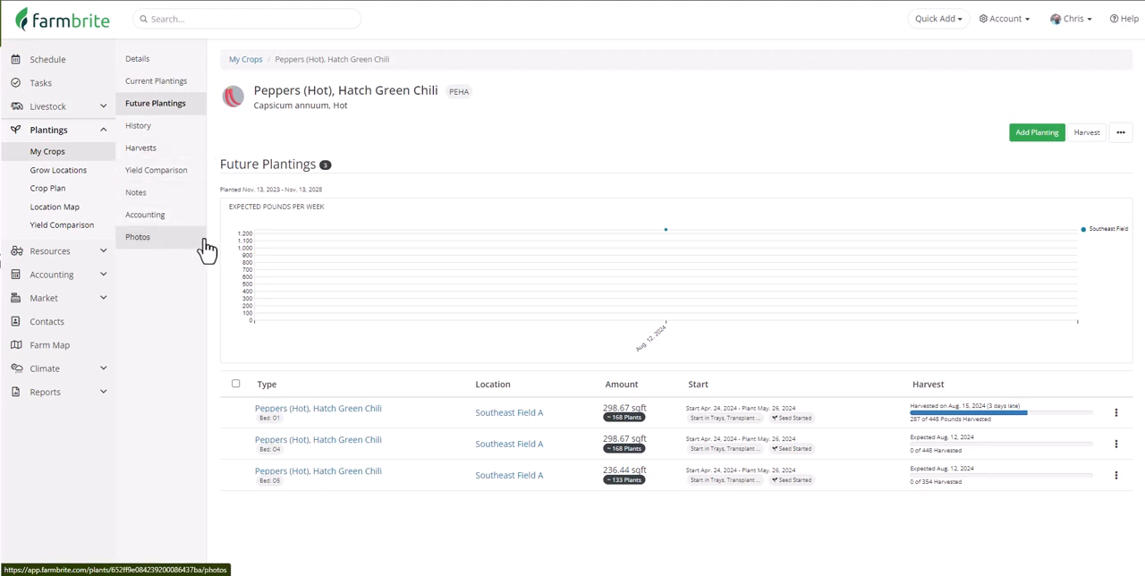
pyautogui.click(203, 183)
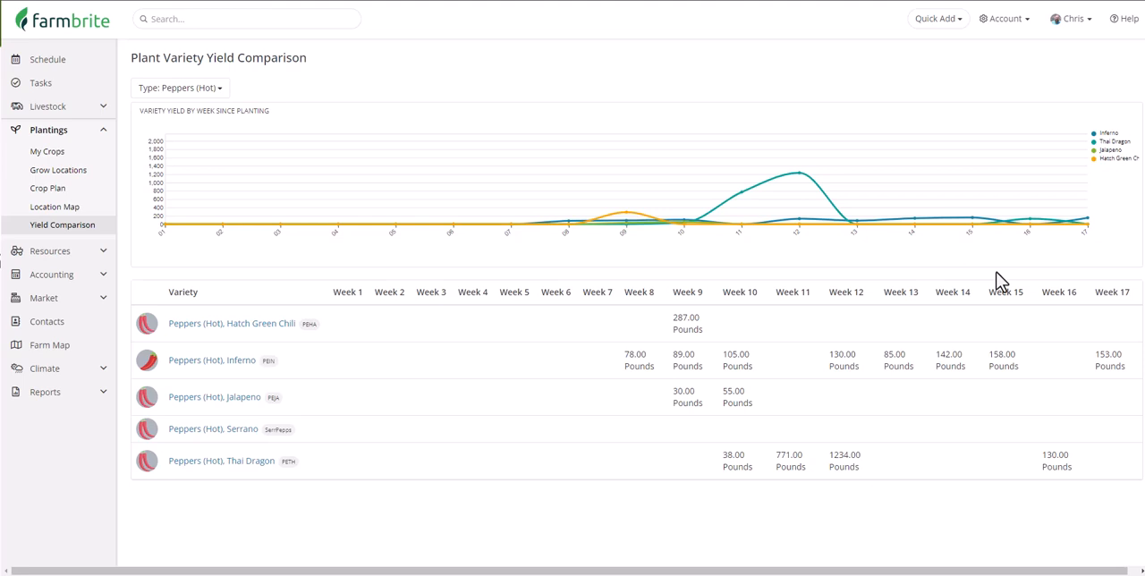
# Show the record types available for quick adding.
pyautogui.click(945, 27)
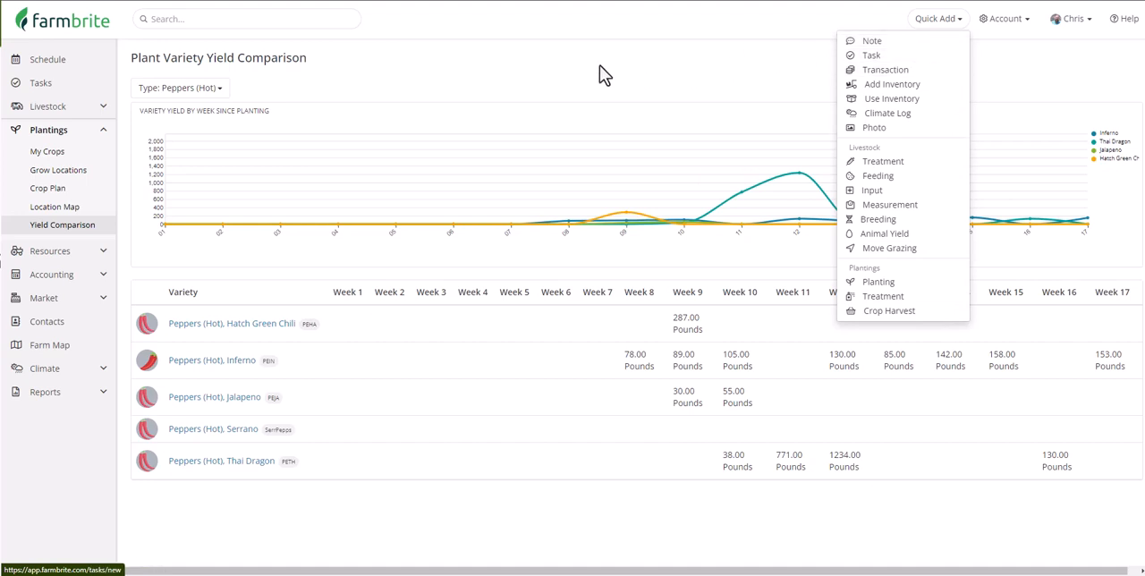
# Open the plantings of Southeast Field A from the grow locations and expand Bed O1 and Bed O2.
pyautogui.click(106, 172)
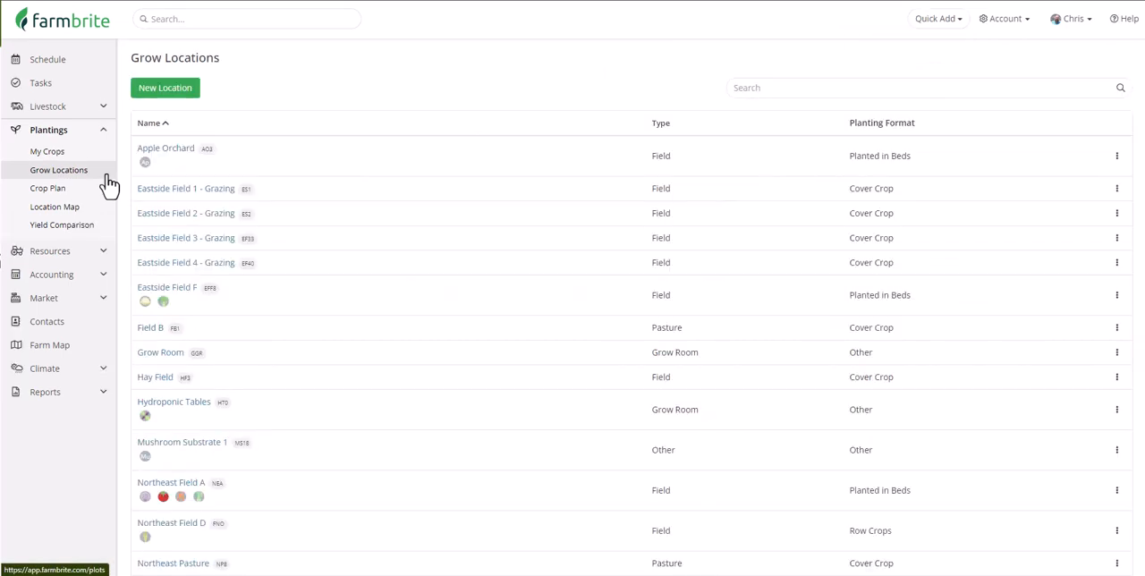
pyautogui.scroll(-3, 239, 343)
pyautogui.scroll(-5, 237, 340)
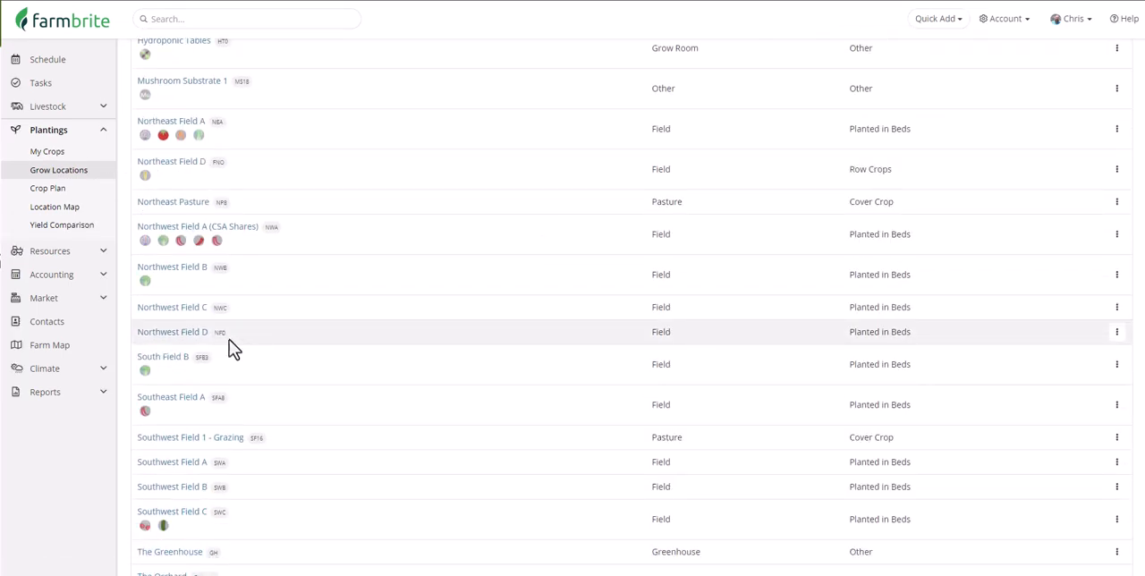
pyautogui.click(198, 406)
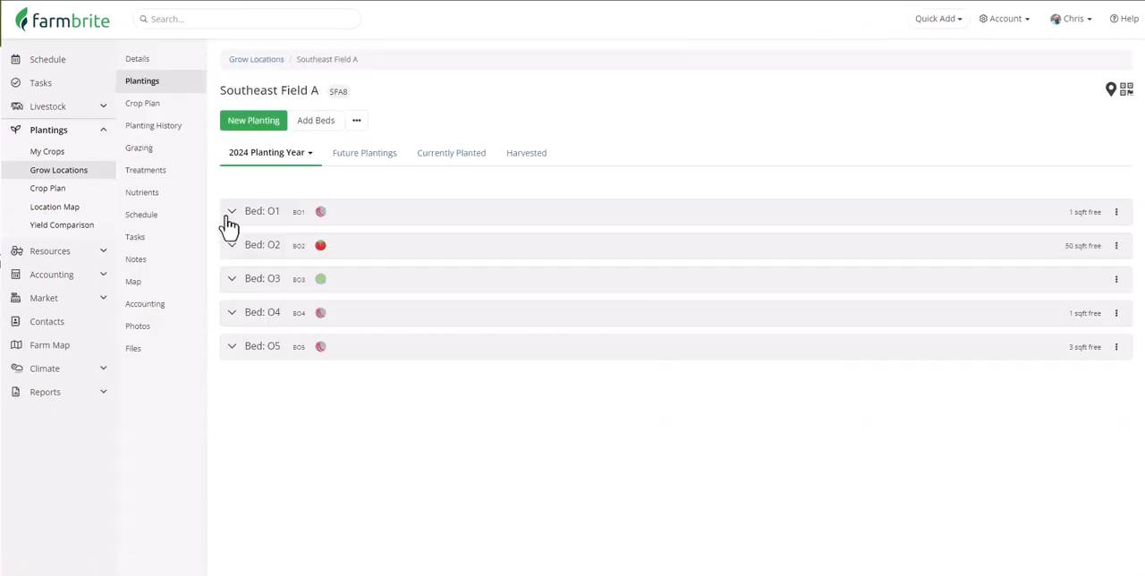
pyautogui.click(232, 214)
pyautogui.click(235, 341)
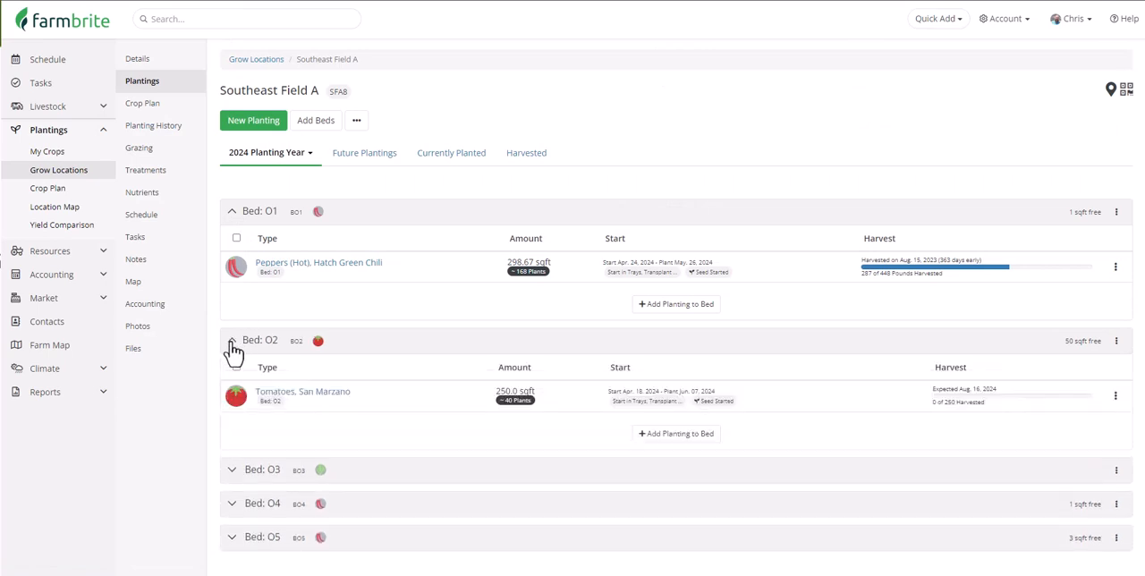
# Select all plantings in Bed O1 and Bed O2 and show the bulk actions available for them.
pyautogui.click(236, 240)
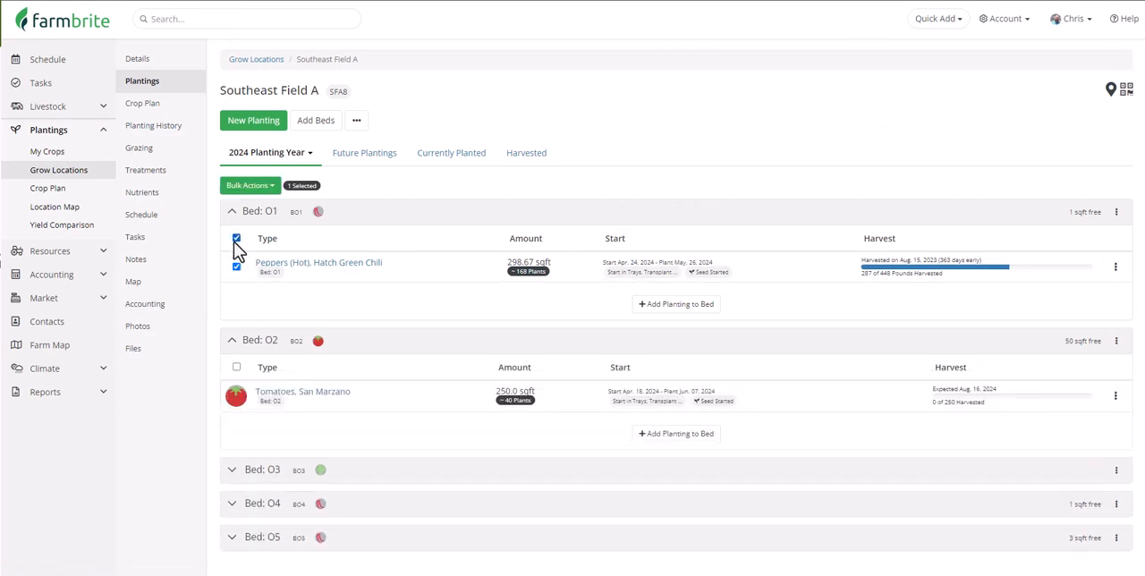
pyautogui.click(236, 367)
pyautogui.click(260, 185)
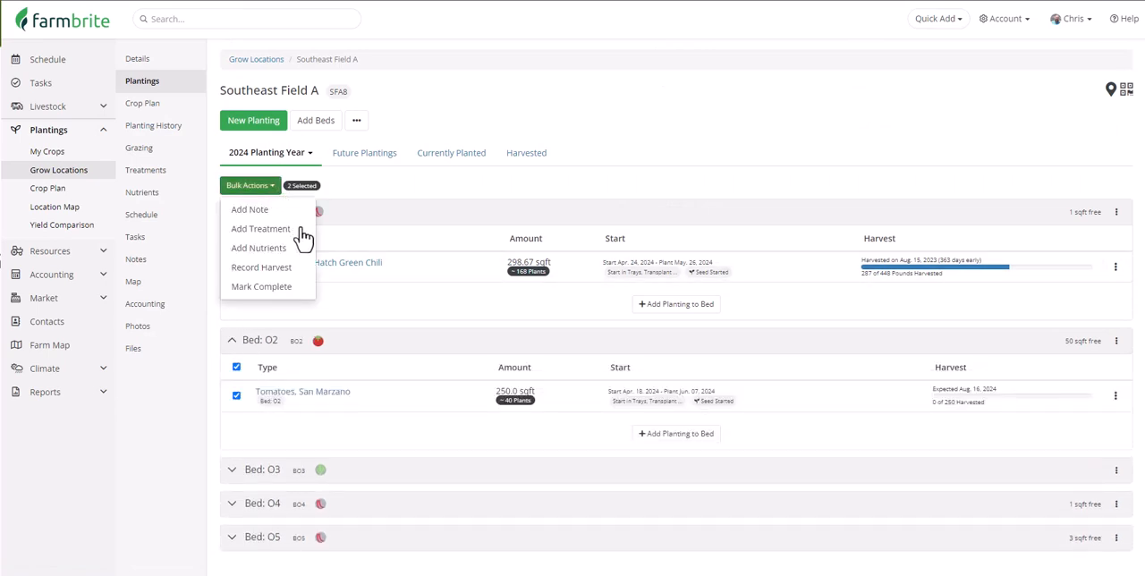
pyautogui.click(316, 294)
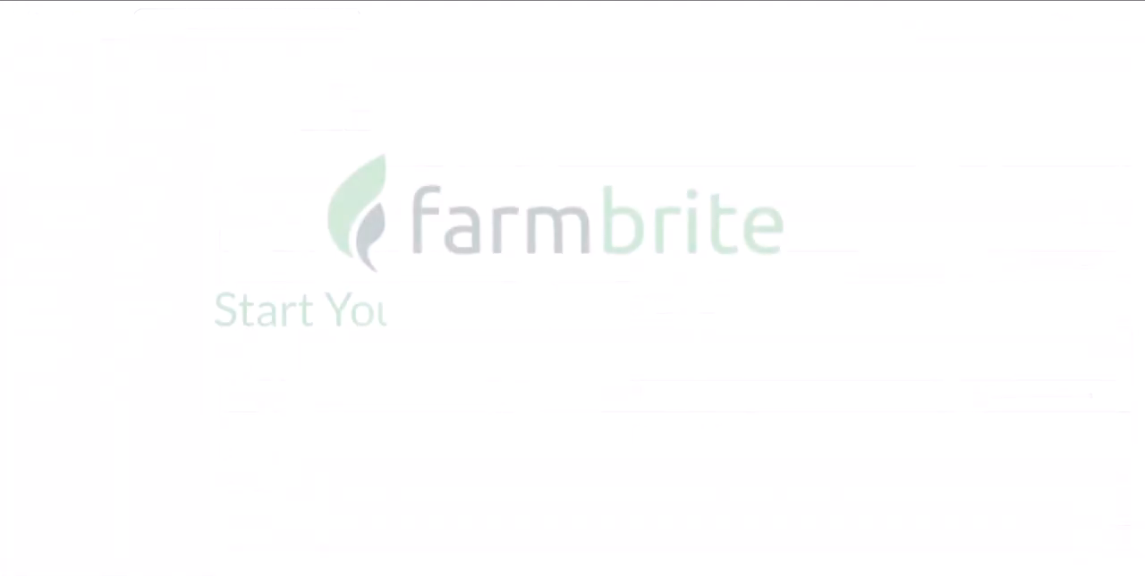